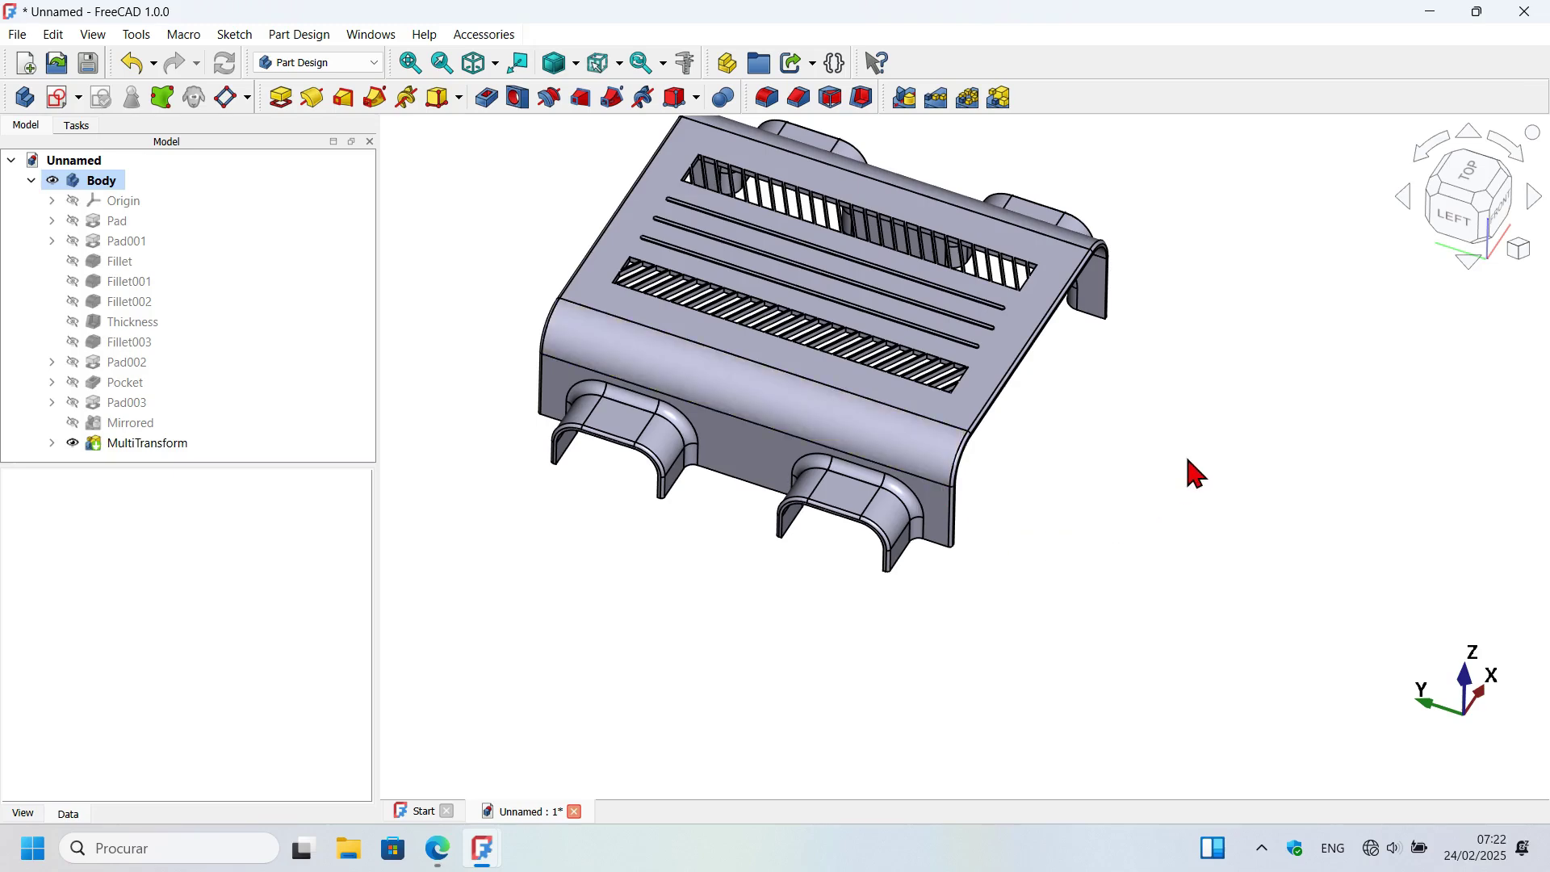
# - Orbit the finished vented cover model to inspect another side
pyautogui.moveTo(1158, 500); pyautogui.dragTo(1200, 433, button='middle')
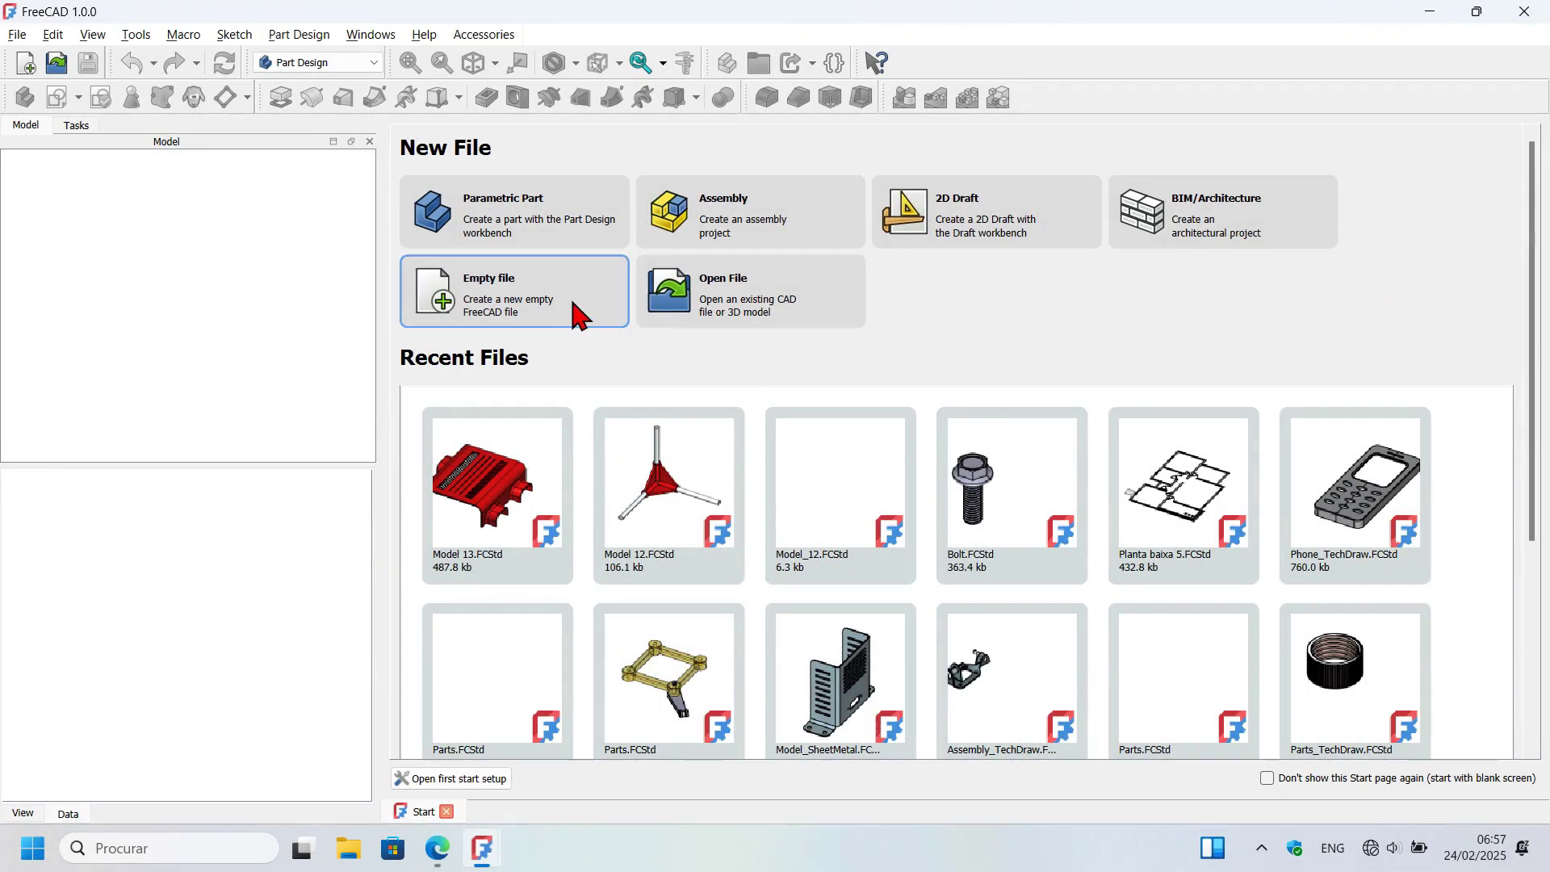
# - Create an empty document with a Body and a new sketch attached to the XY-plane
pyautogui.click(575, 315)
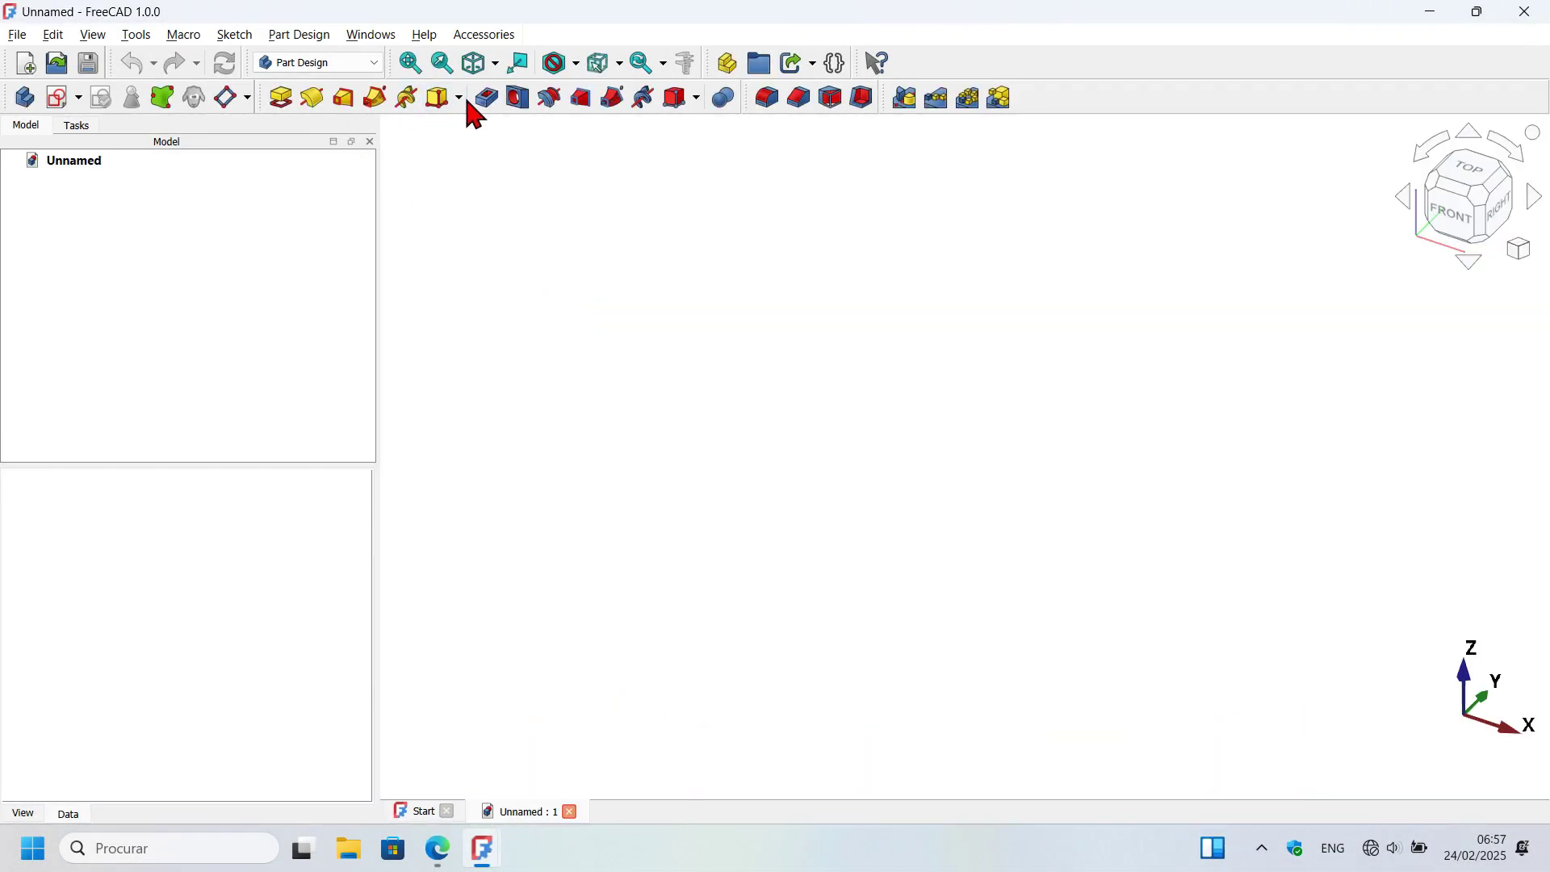
pyautogui.click(24, 100)
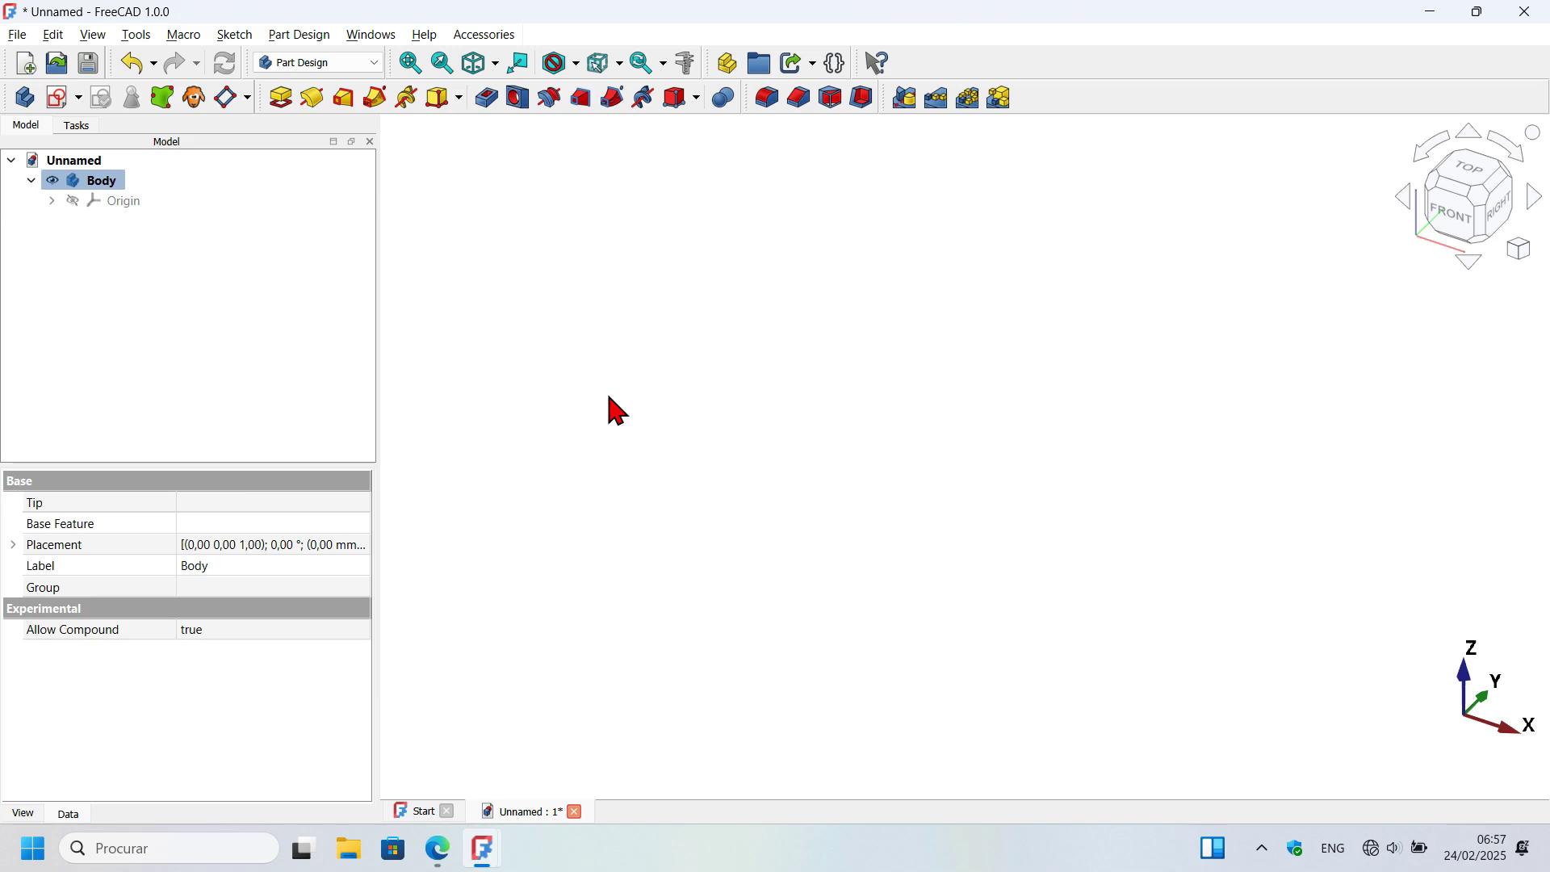
pyautogui.click(54, 98)
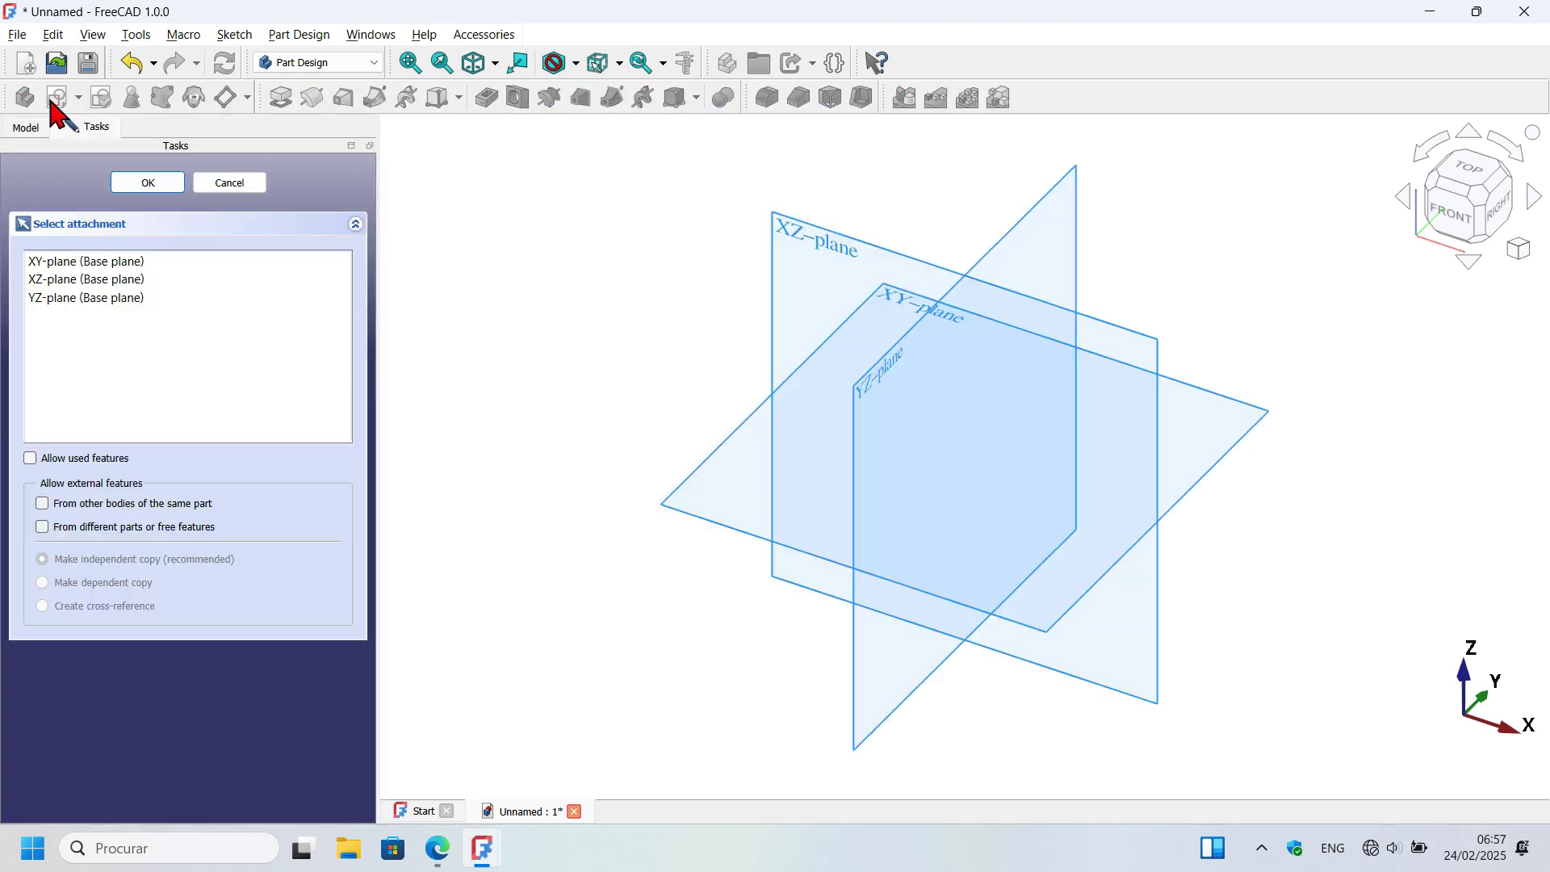
pyautogui.click(894, 291)
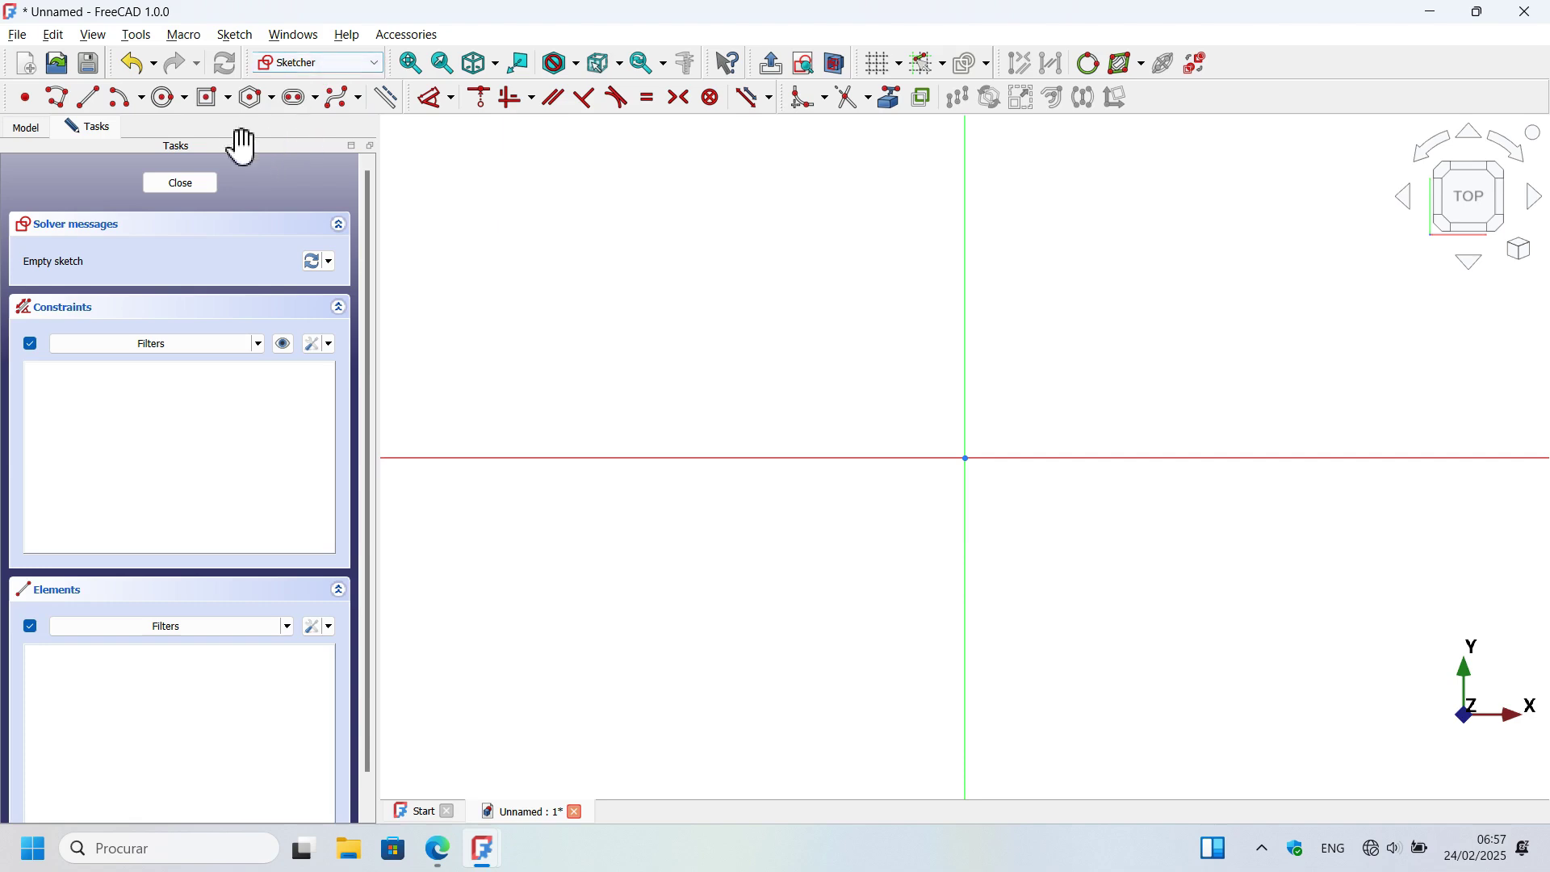
# - Draw a centred rectangle from the sketch origin out to an opposite corner
pyautogui.click(228, 97)
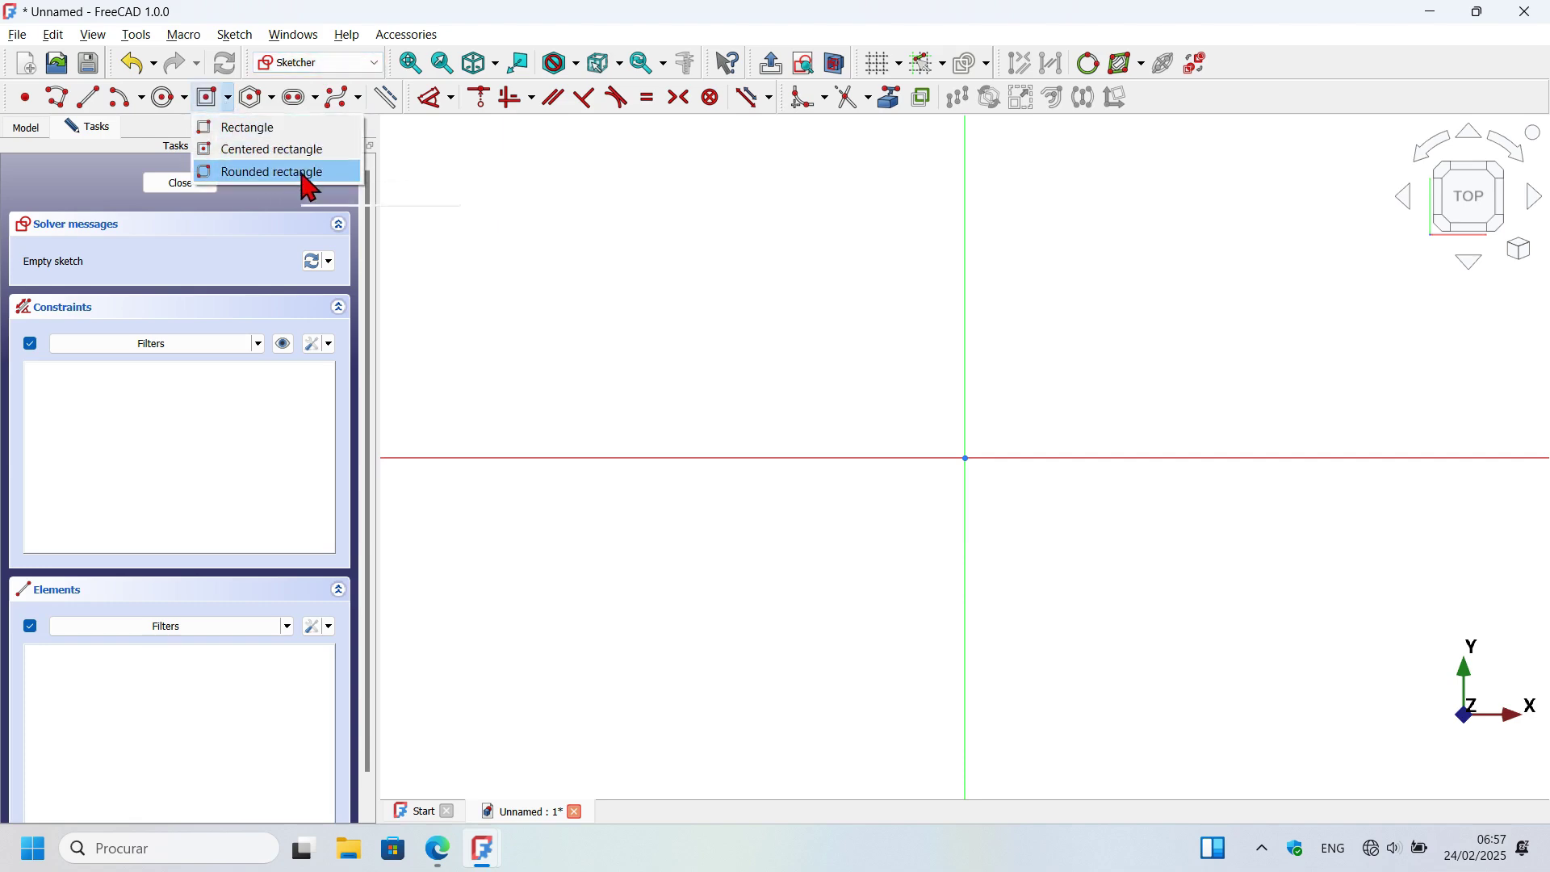
pyautogui.click(321, 150)
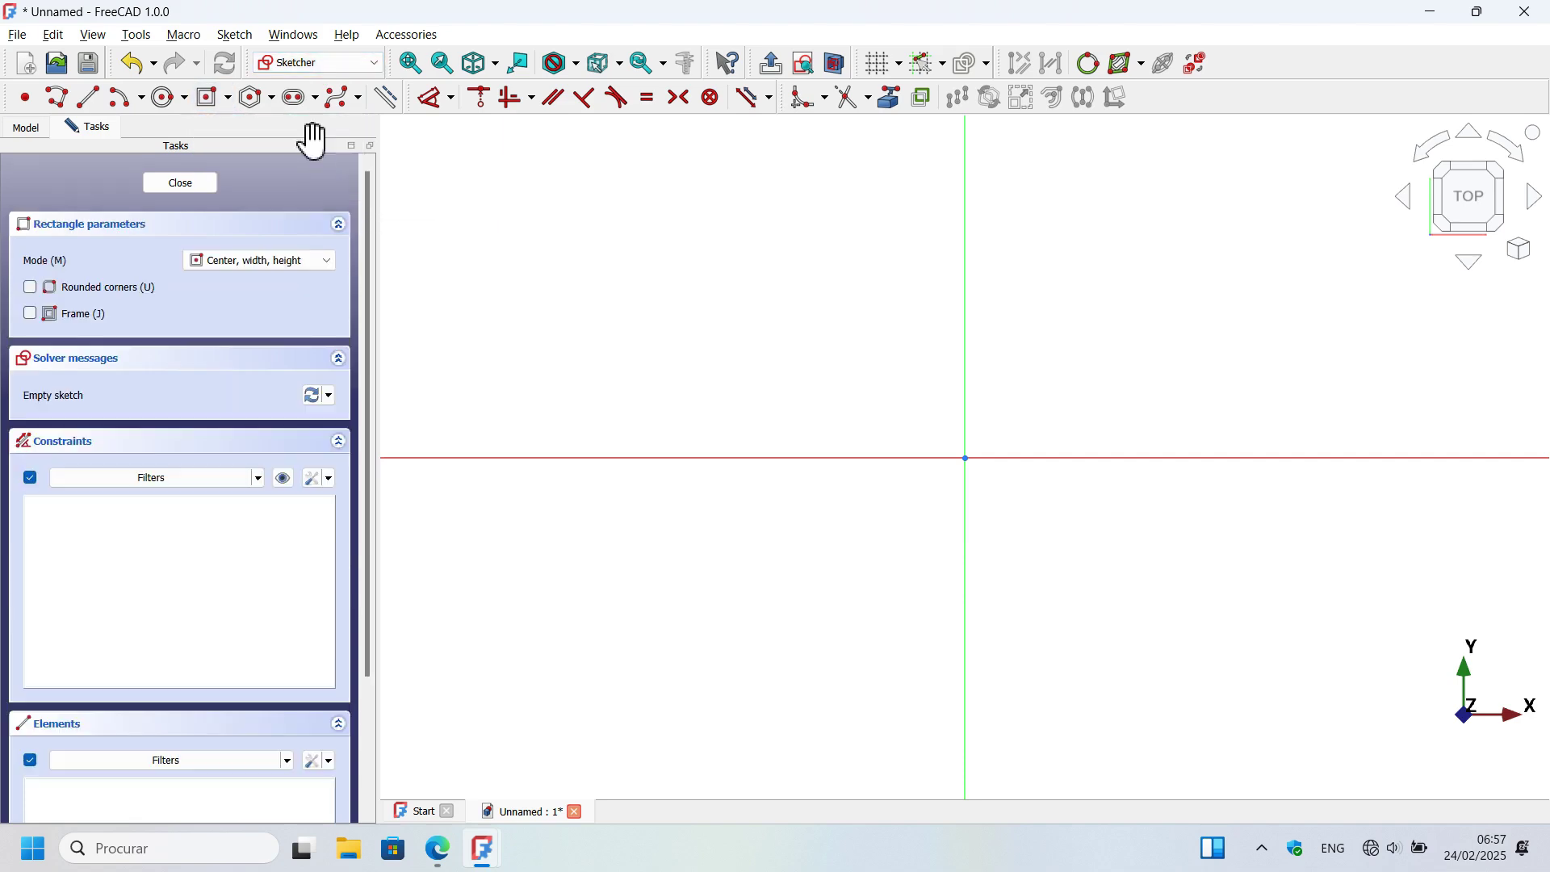
pyautogui.click(966, 459)
pyautogui.scroll(-2, 713, 615)
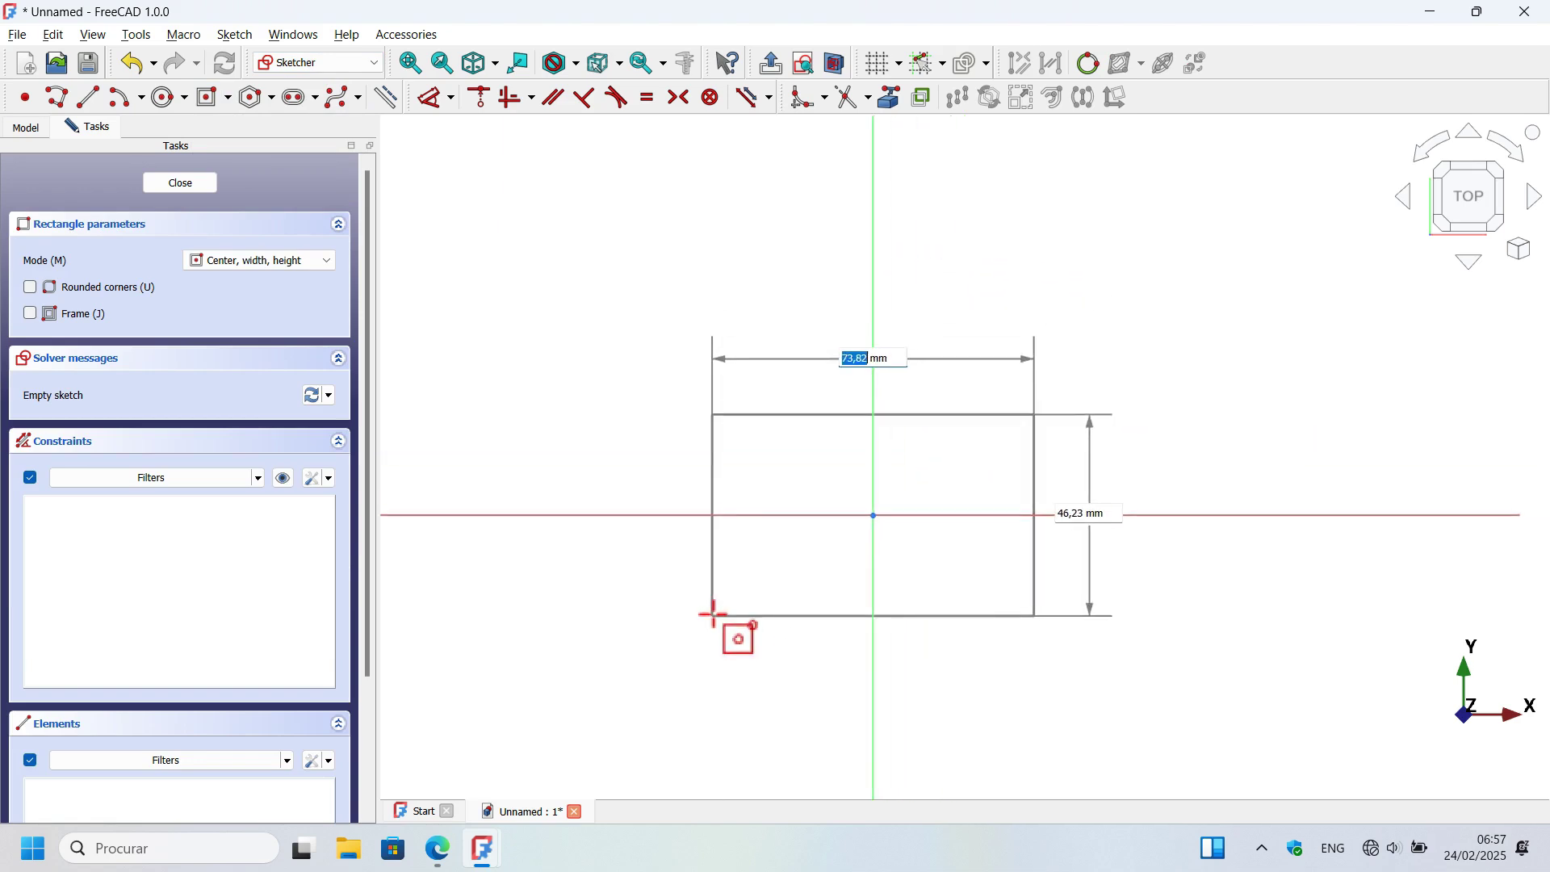
pyautogui.click(1133, 288)
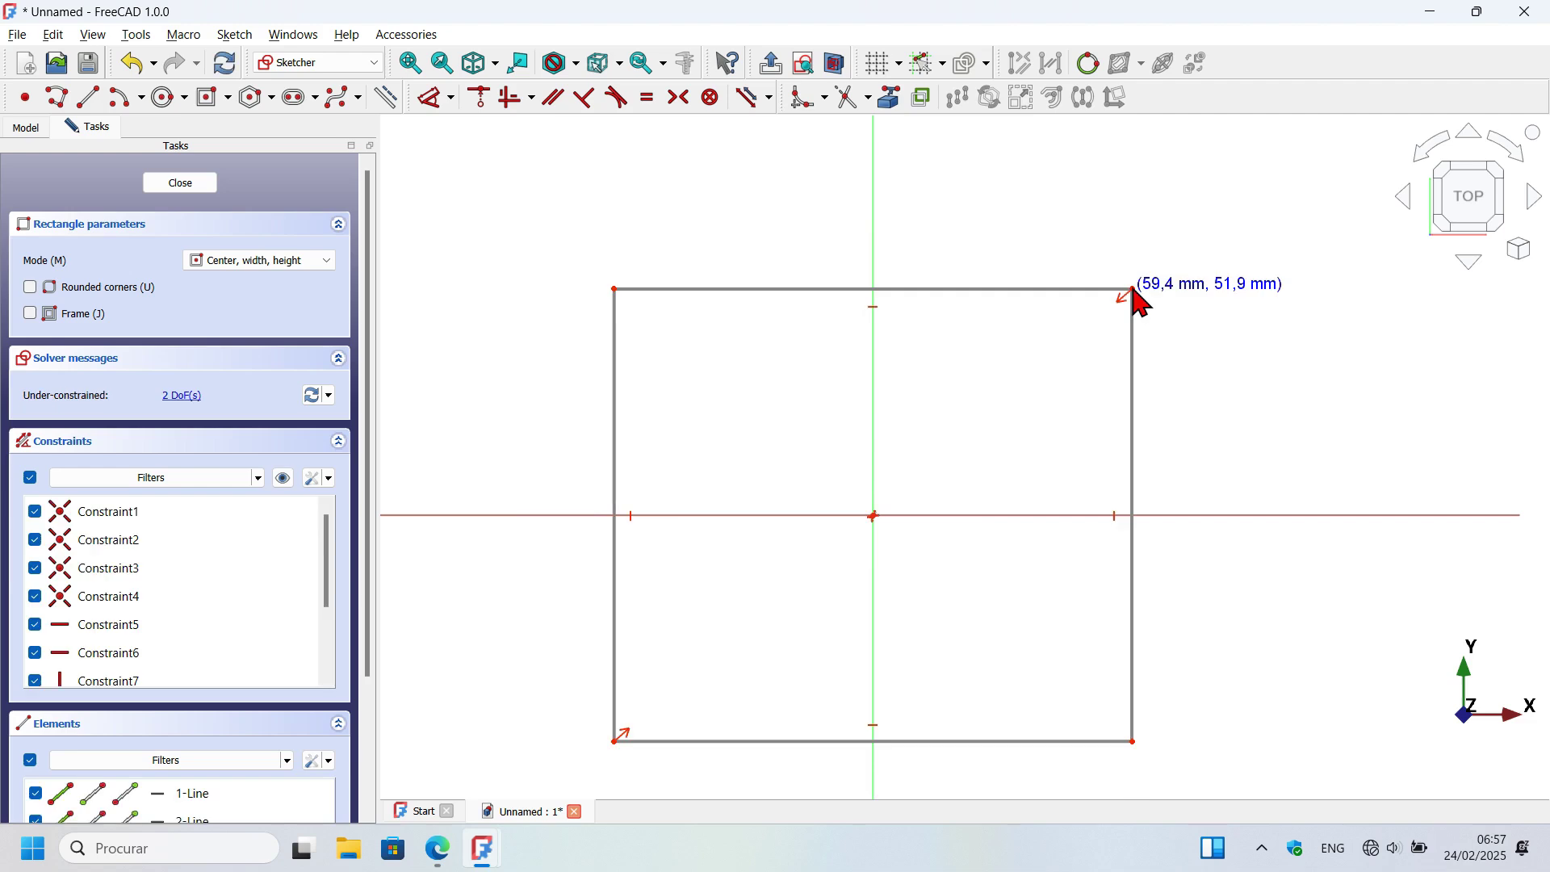
# - Dimension the rectangle's top edge to a 182 mm width, checking the reference PDF
pyautogui.click(434, 98)
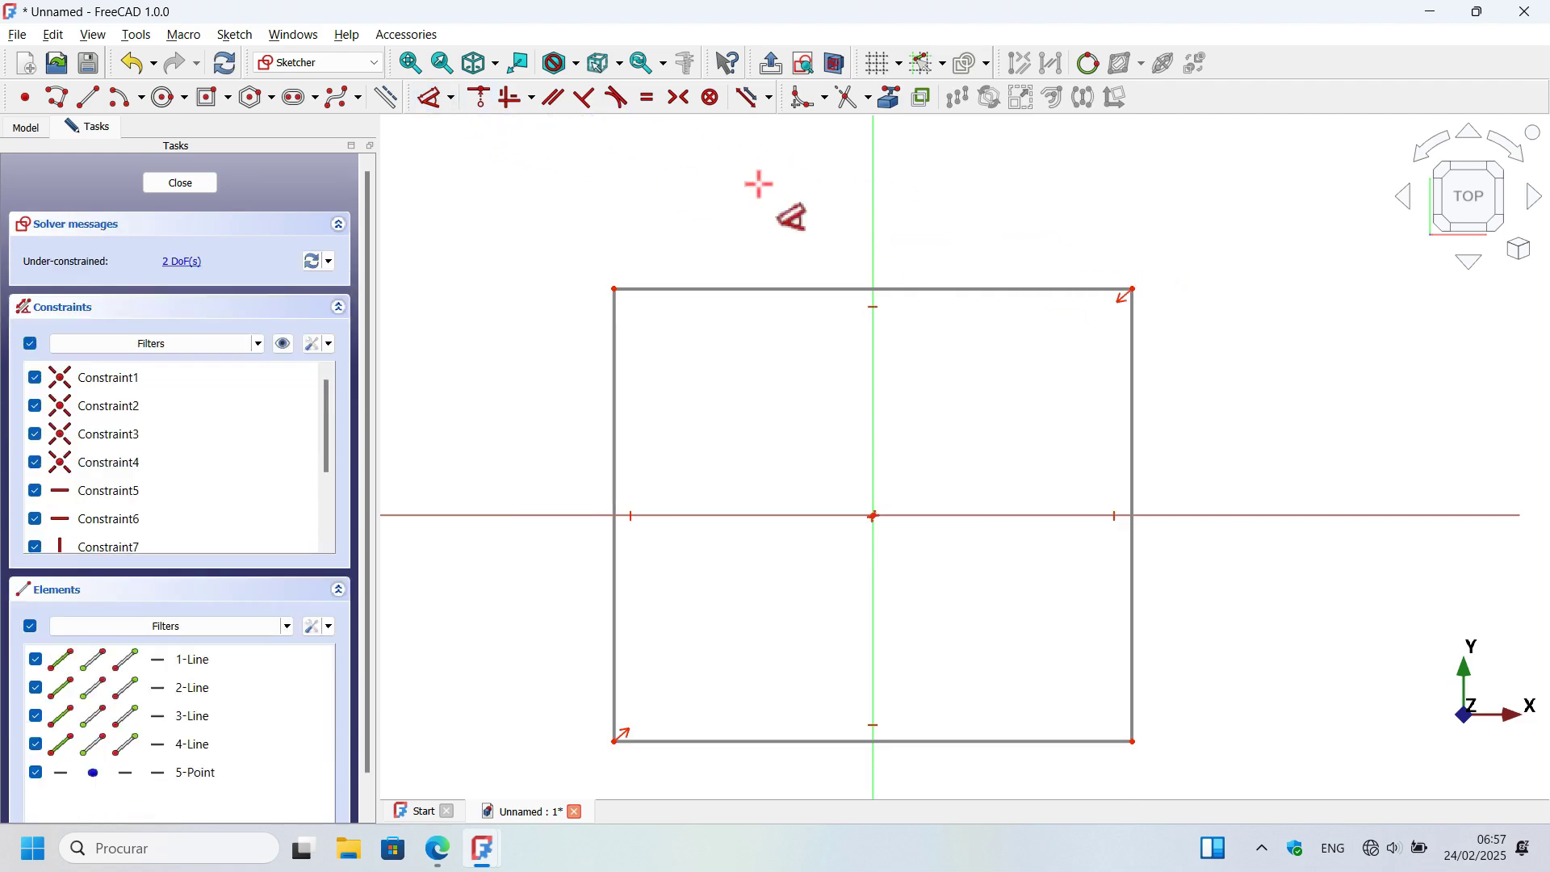
pyautogui.click(1016, 288)
pyautogui.click(1001, 179)
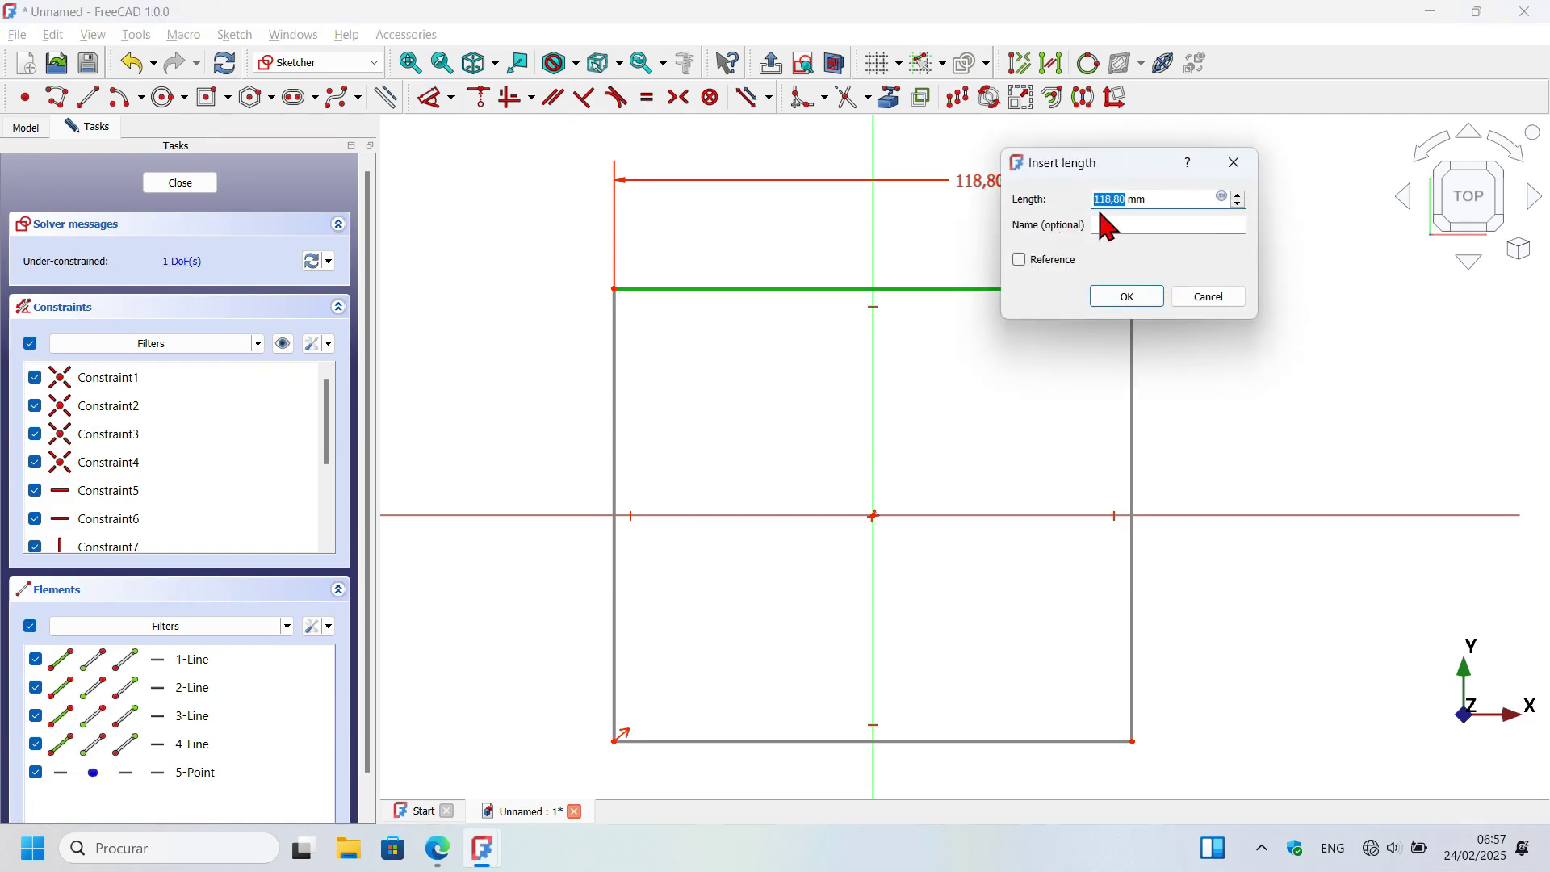
pyautogui.hotkey('alt', 'Tab')
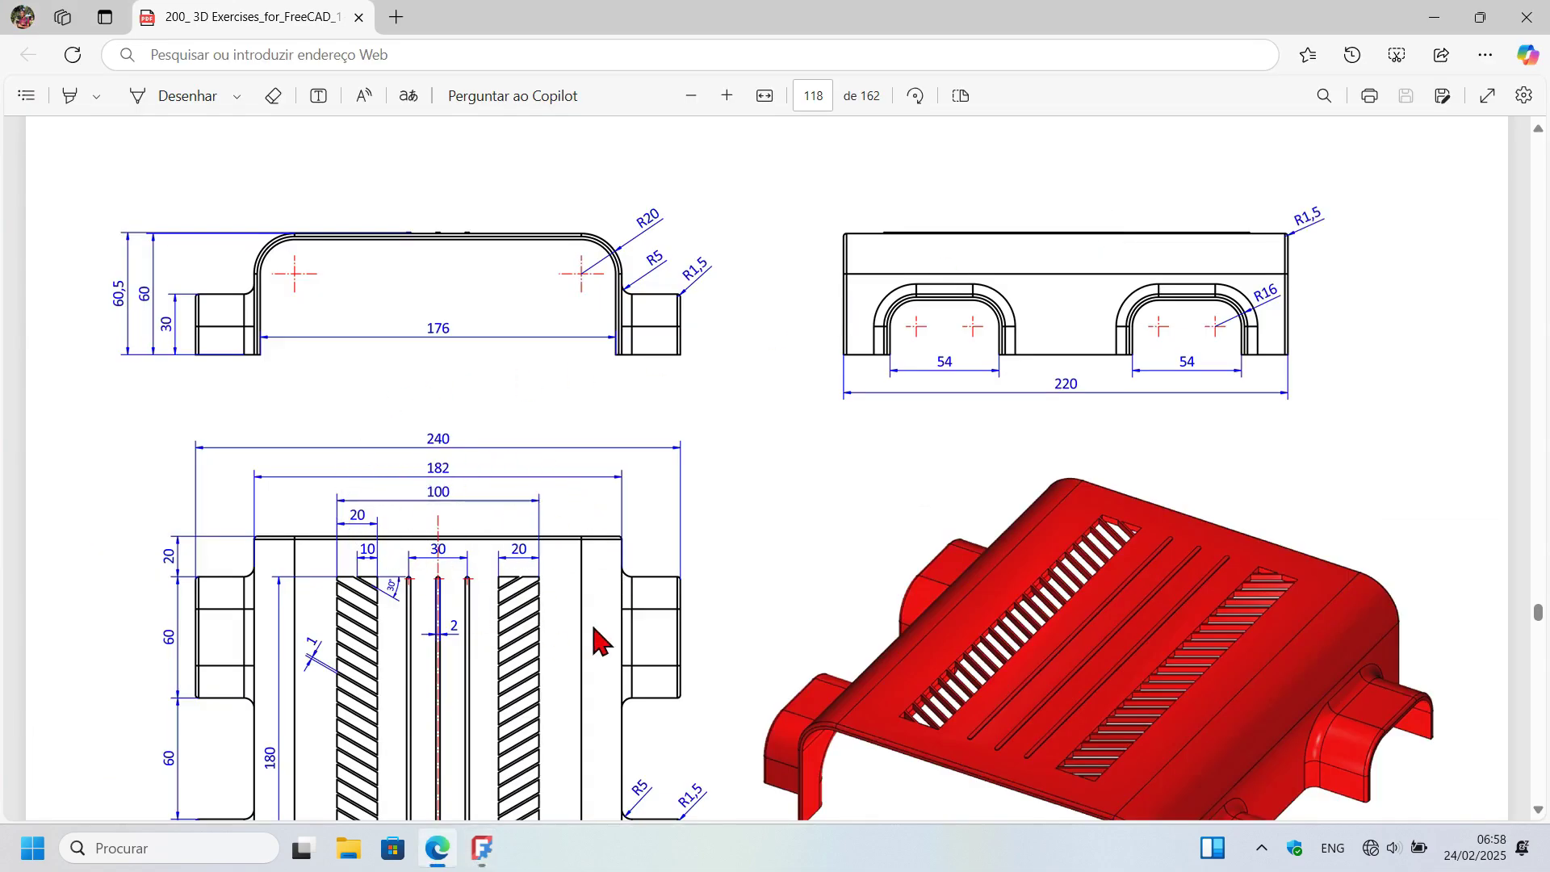
pyautogui.hotkey('alt', 'Tab')
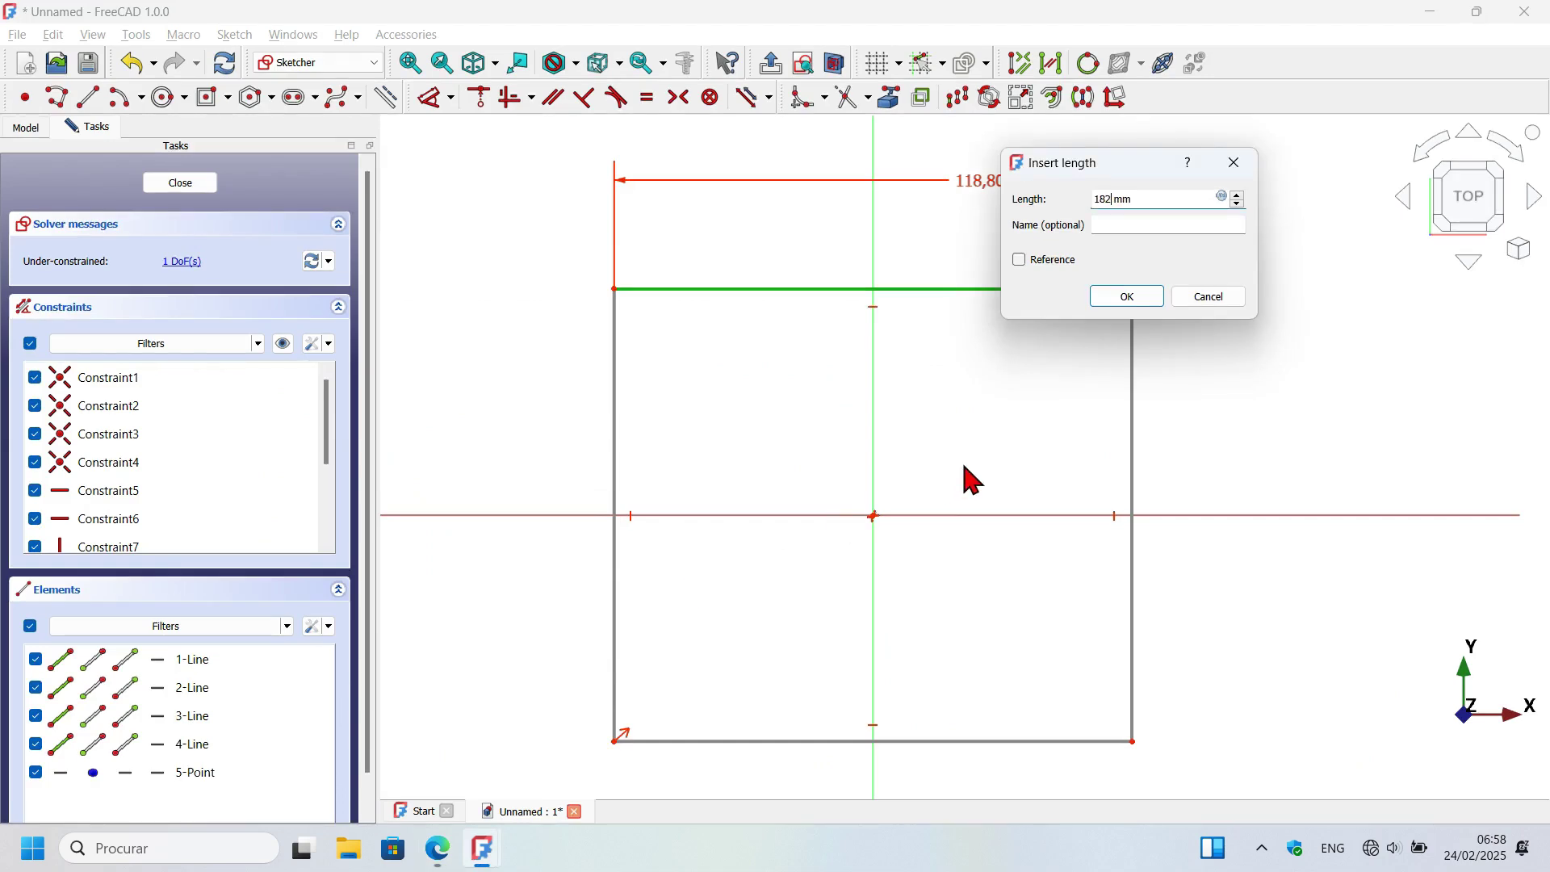
pyautogui.press('Return')
# - Dimension the right edge to a 220 mm height and close the sketch
pyautogui.scroll(-3, 667, 391)
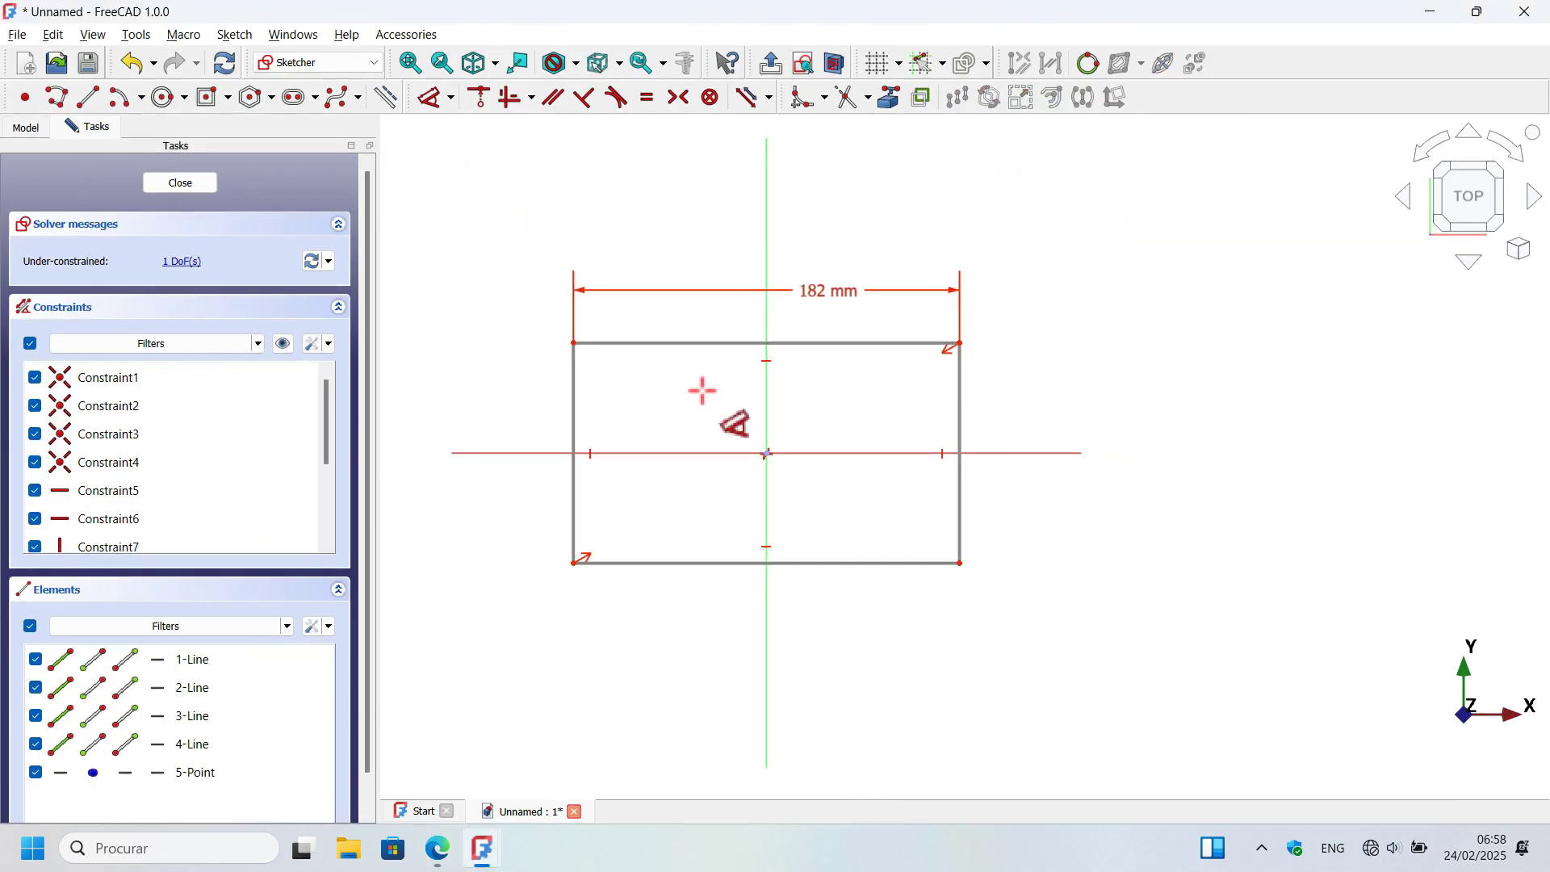
pyautogui.click(960, 408)
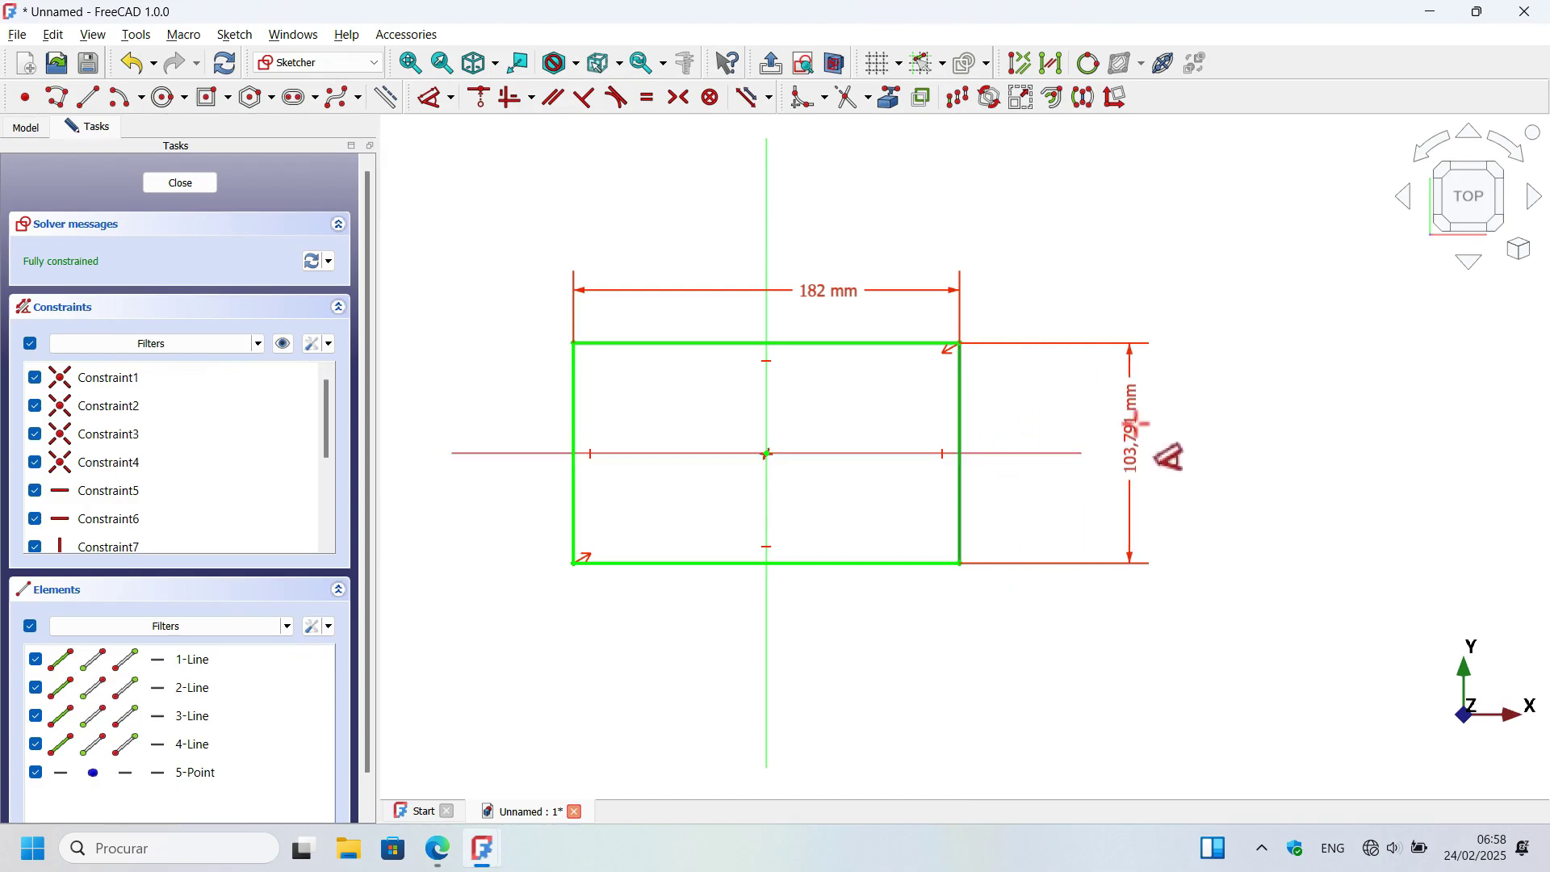
pyautogui.click(1134, 423)
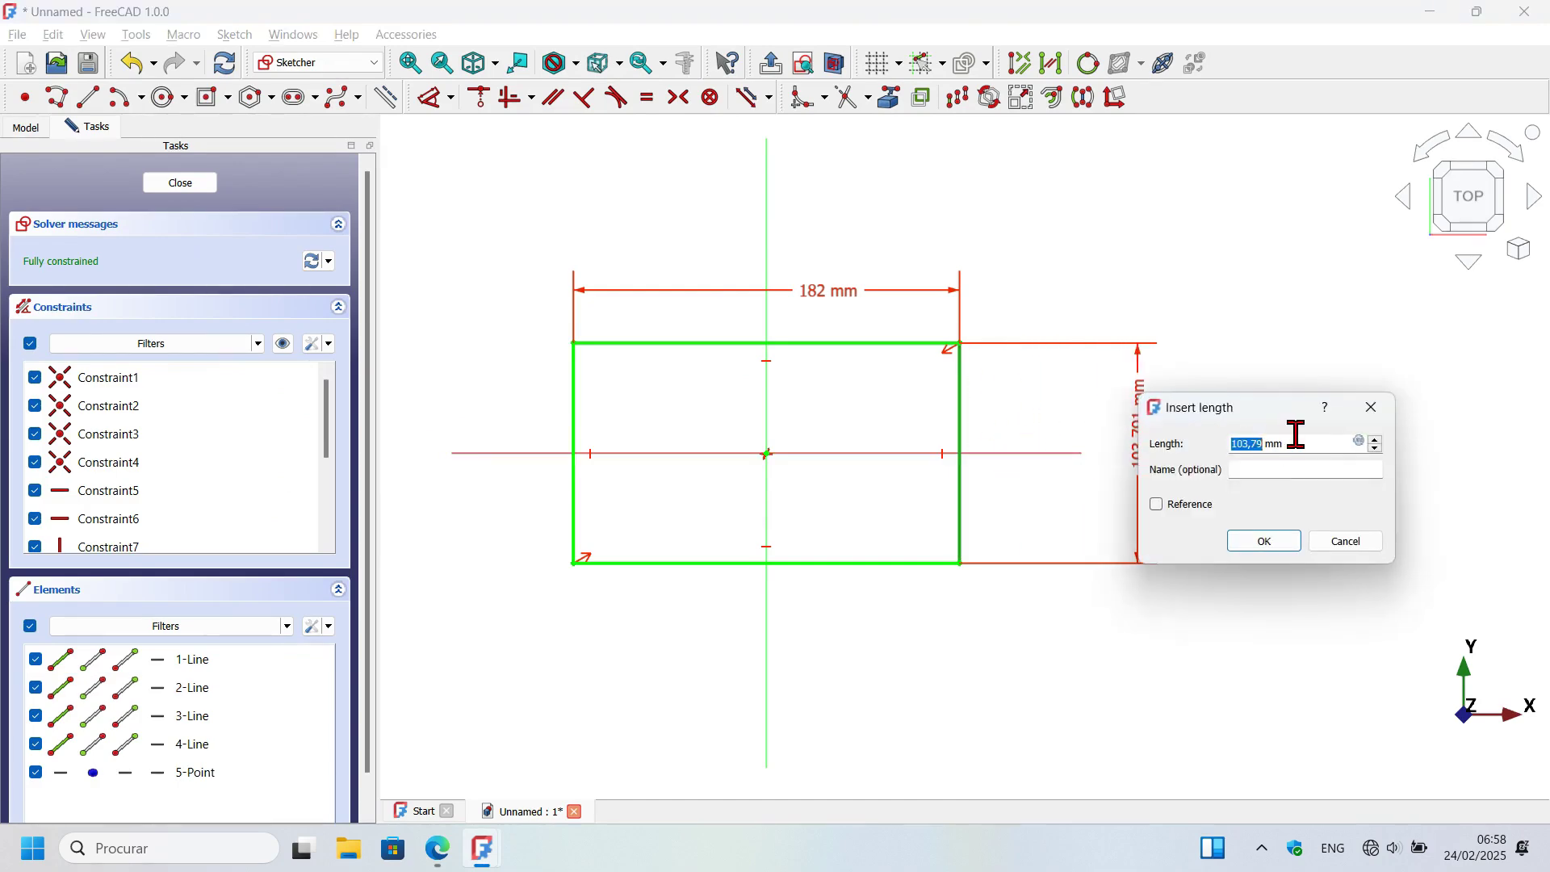
pyautogui.hotkey('alt', 'Tab')
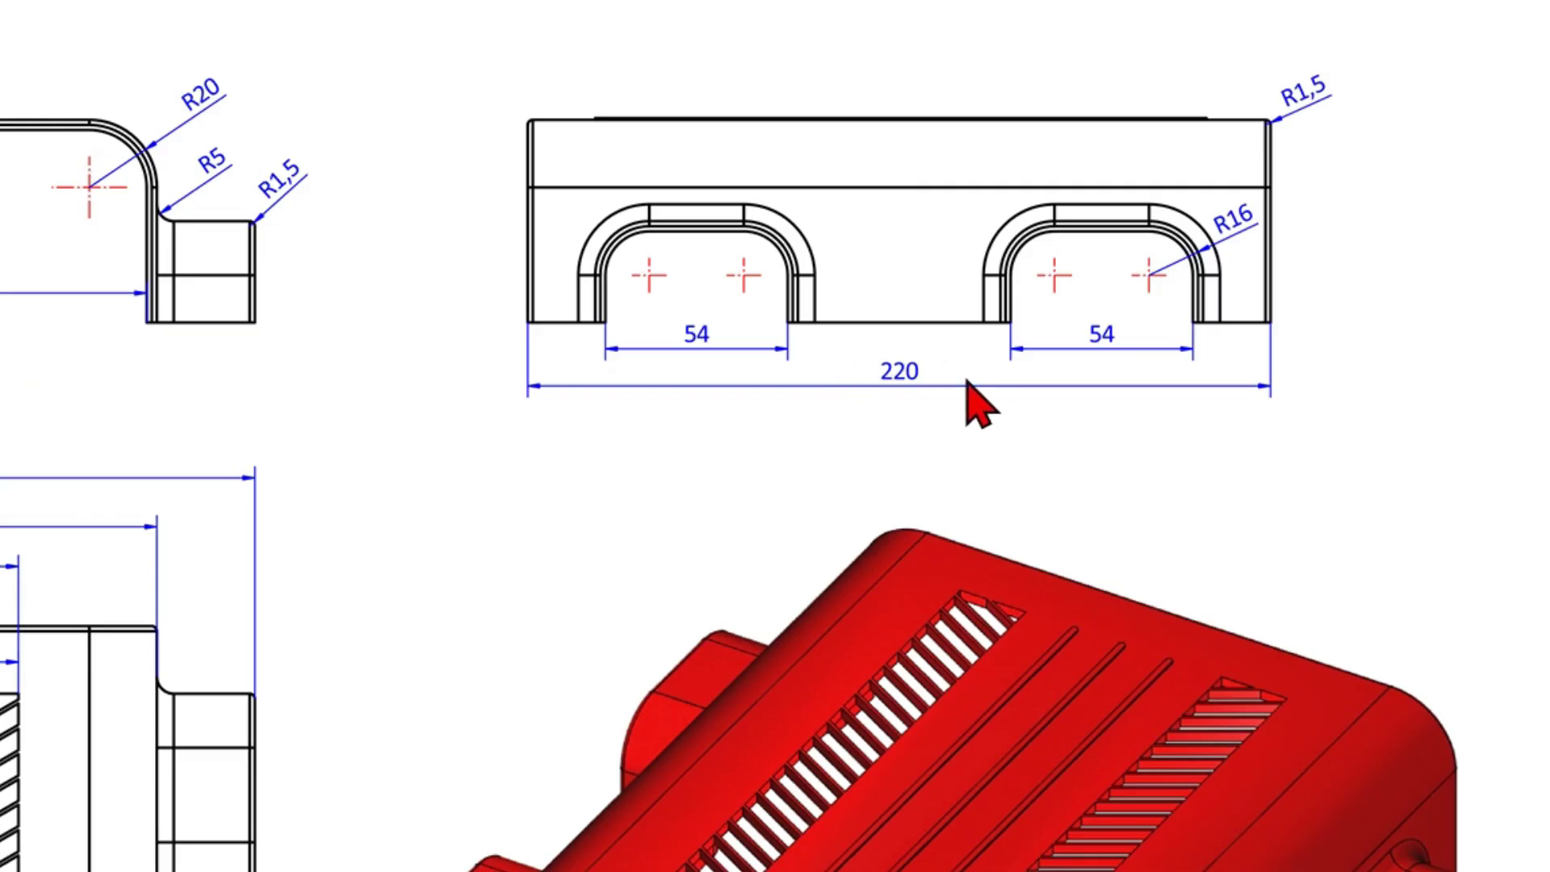
pyautogui.hotkey('alt', 'Tab')
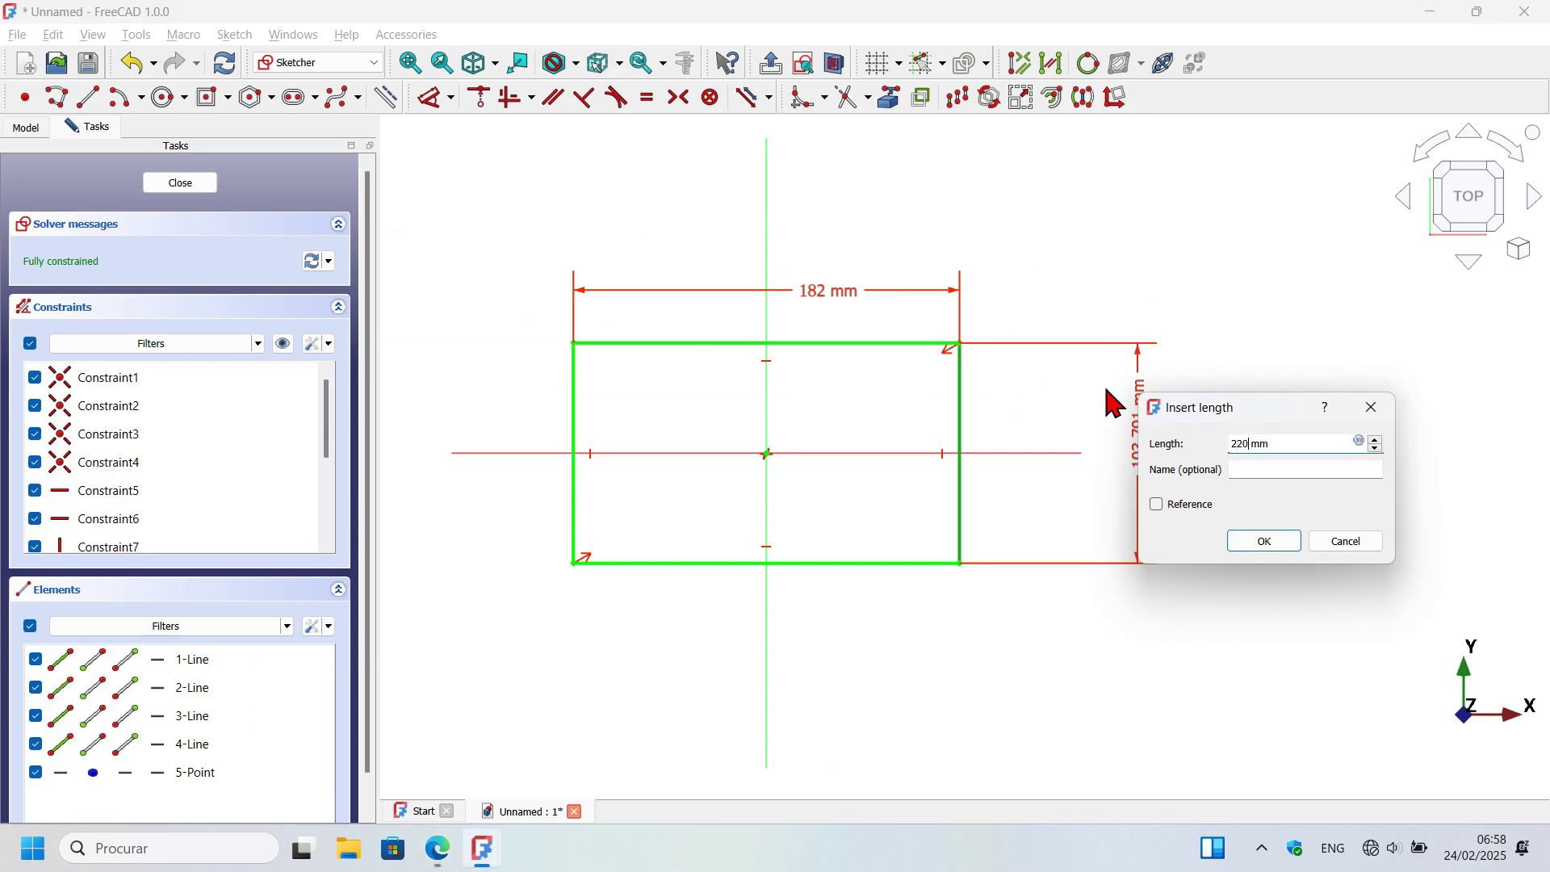
pyautogui.write('220')
pyautogui.press('Return')
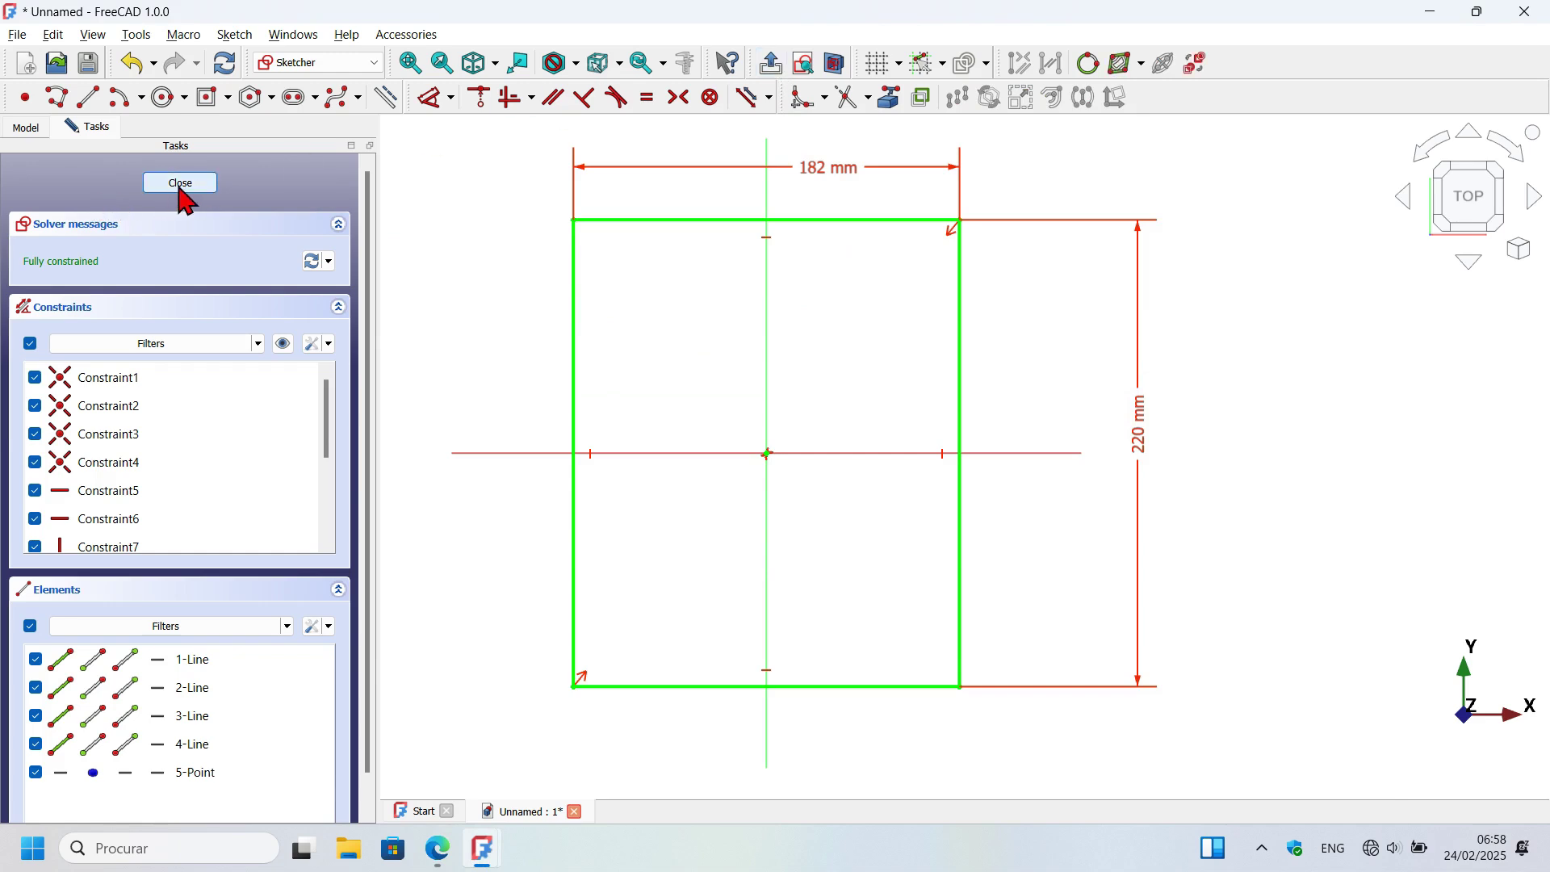
pyautogui.click(180, 184)
# - Pad the rectangle sketch into a 60 mm thick solid block
pyautogui.click(797, 466)
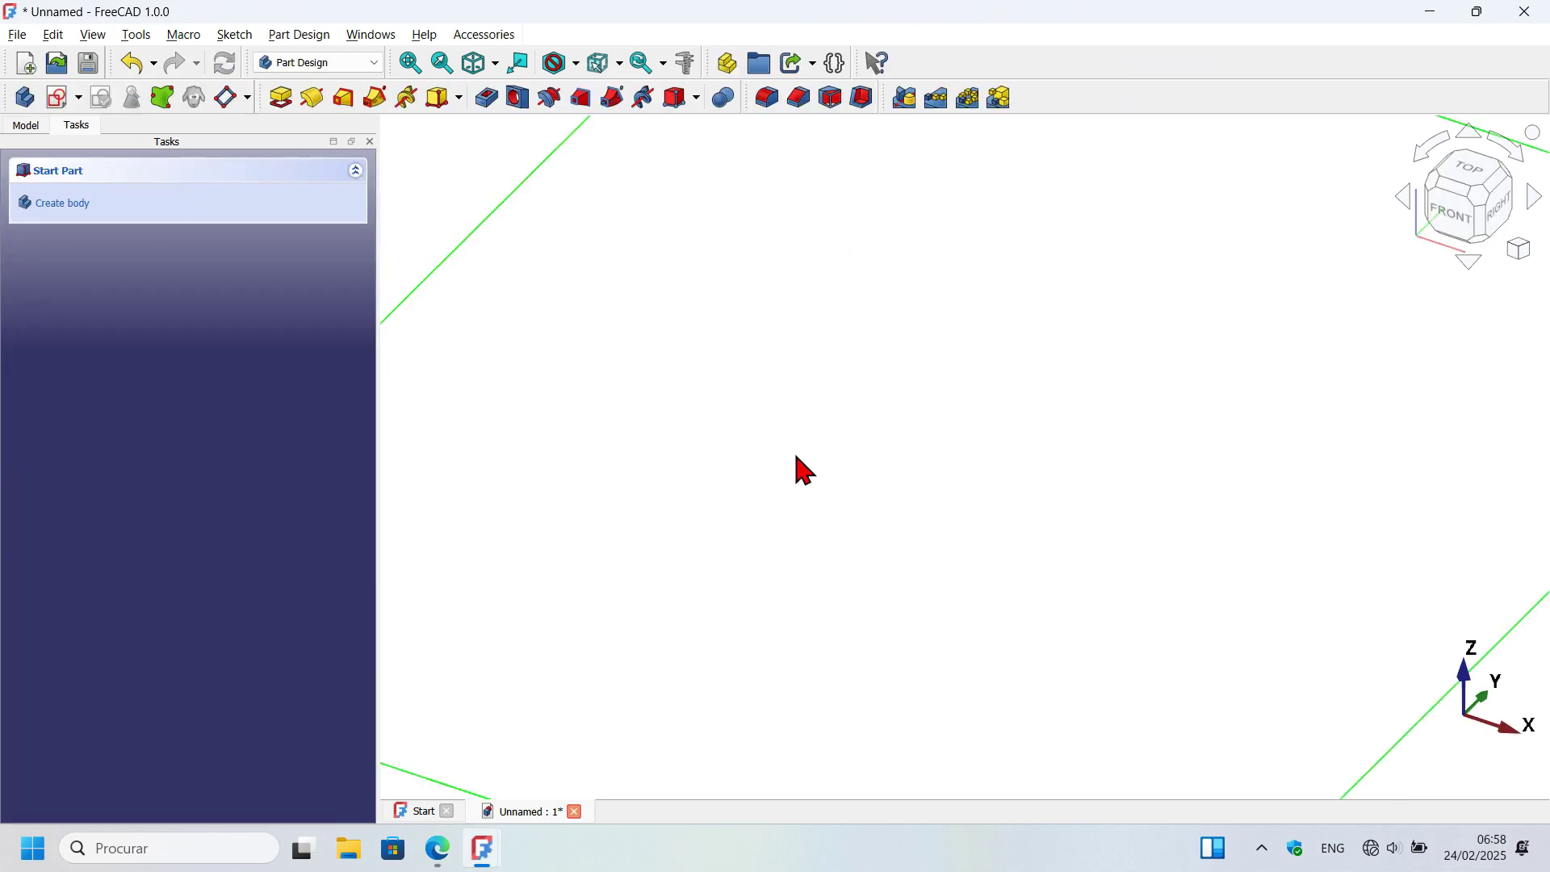
pyautogui.press('v')
pyautogui.press('f')
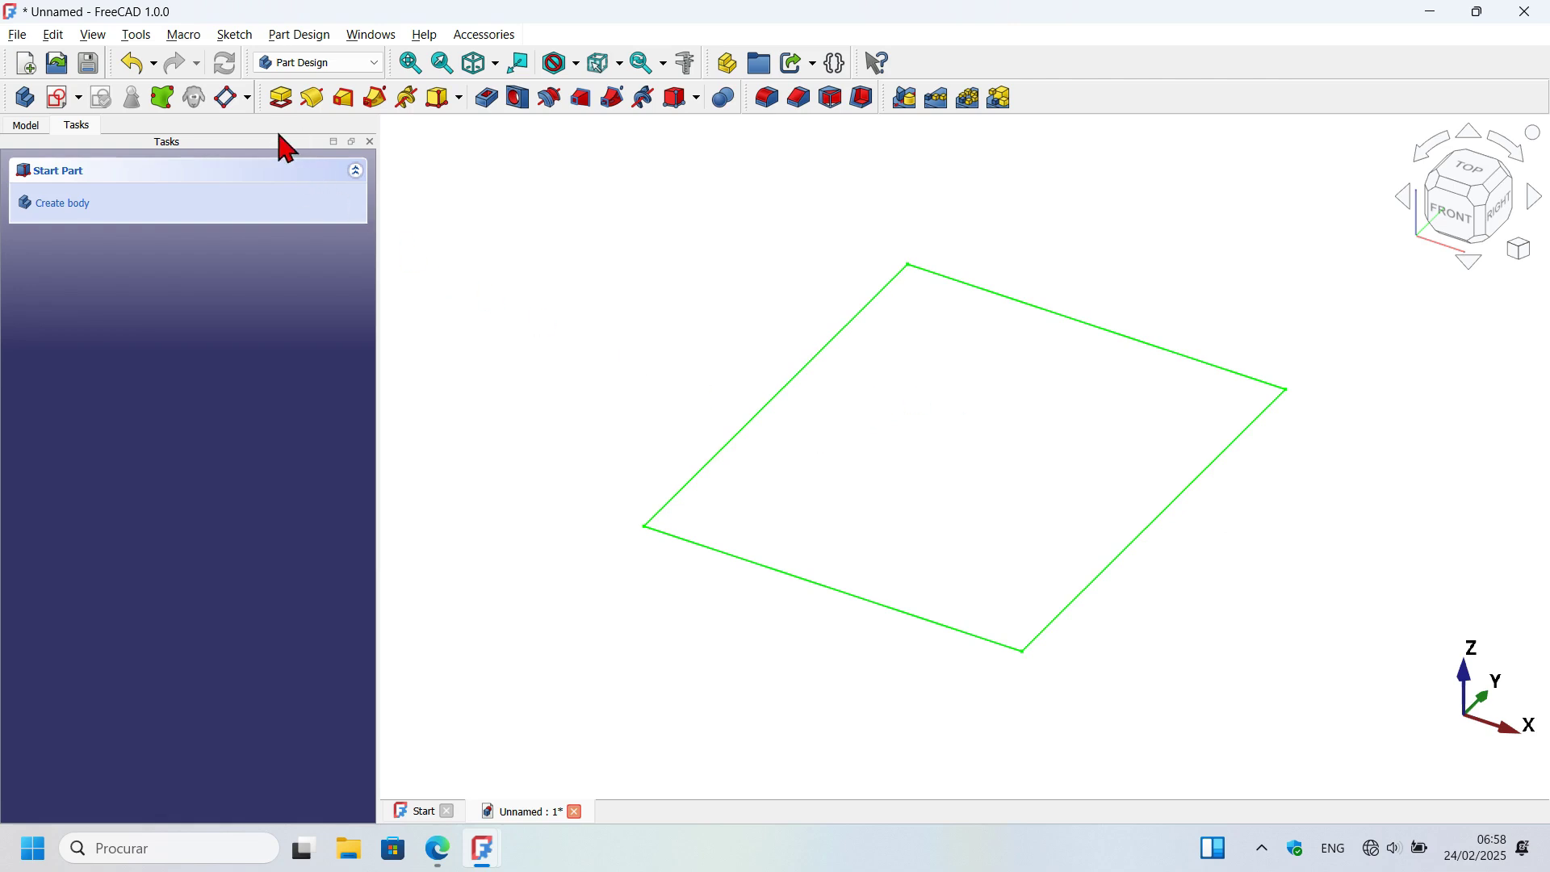
pyautogui.click(282, 104)
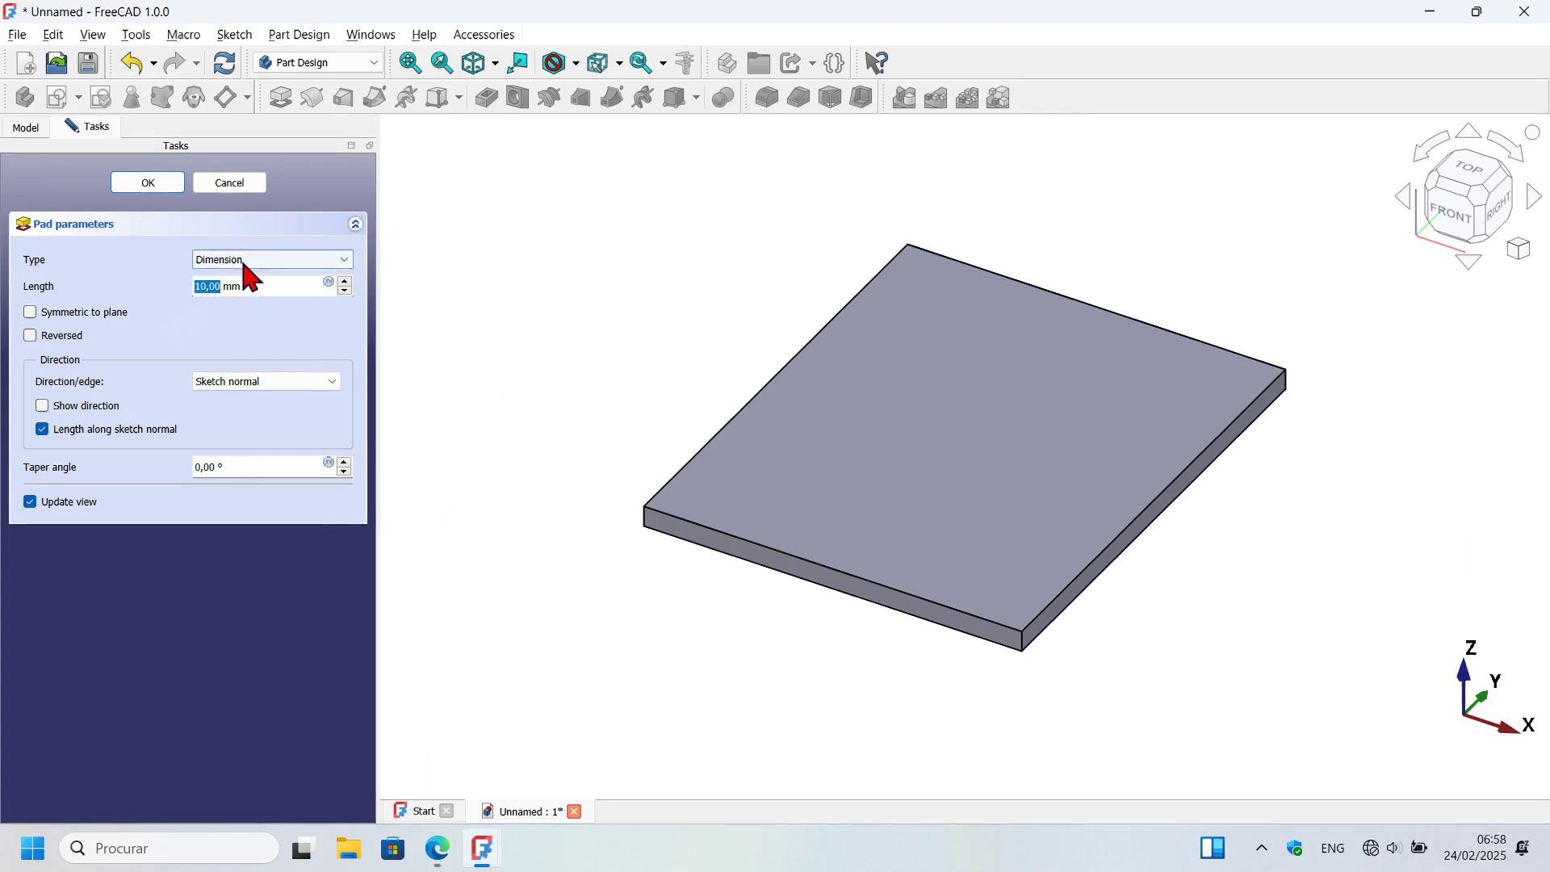
pyautogui.moveTo(289, 278); pyautogui.dragTo(109, 284)
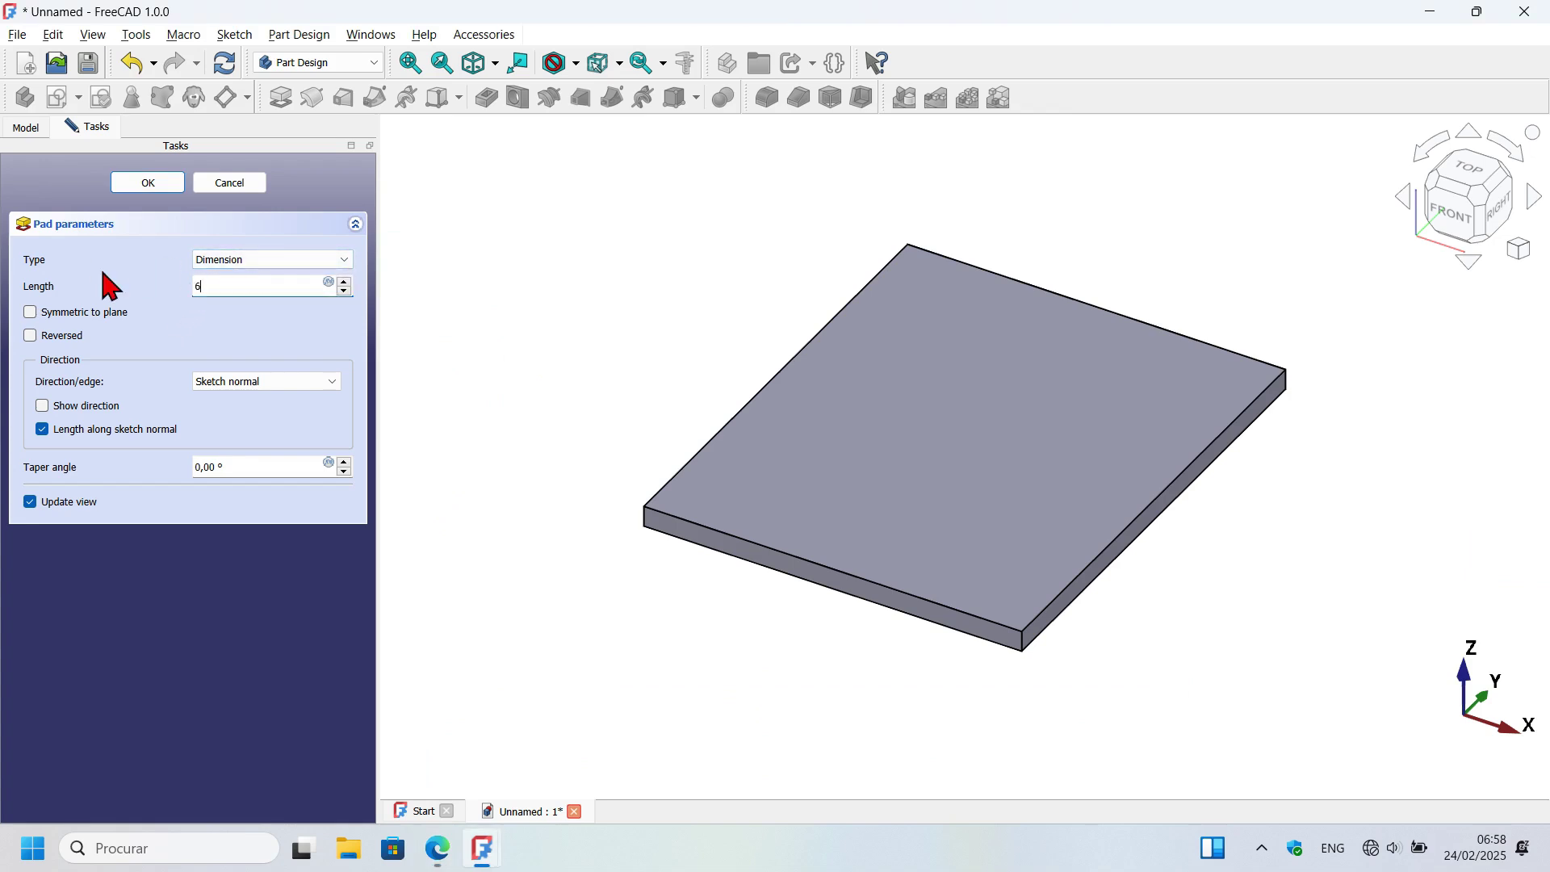
pyautogui.press('Return')
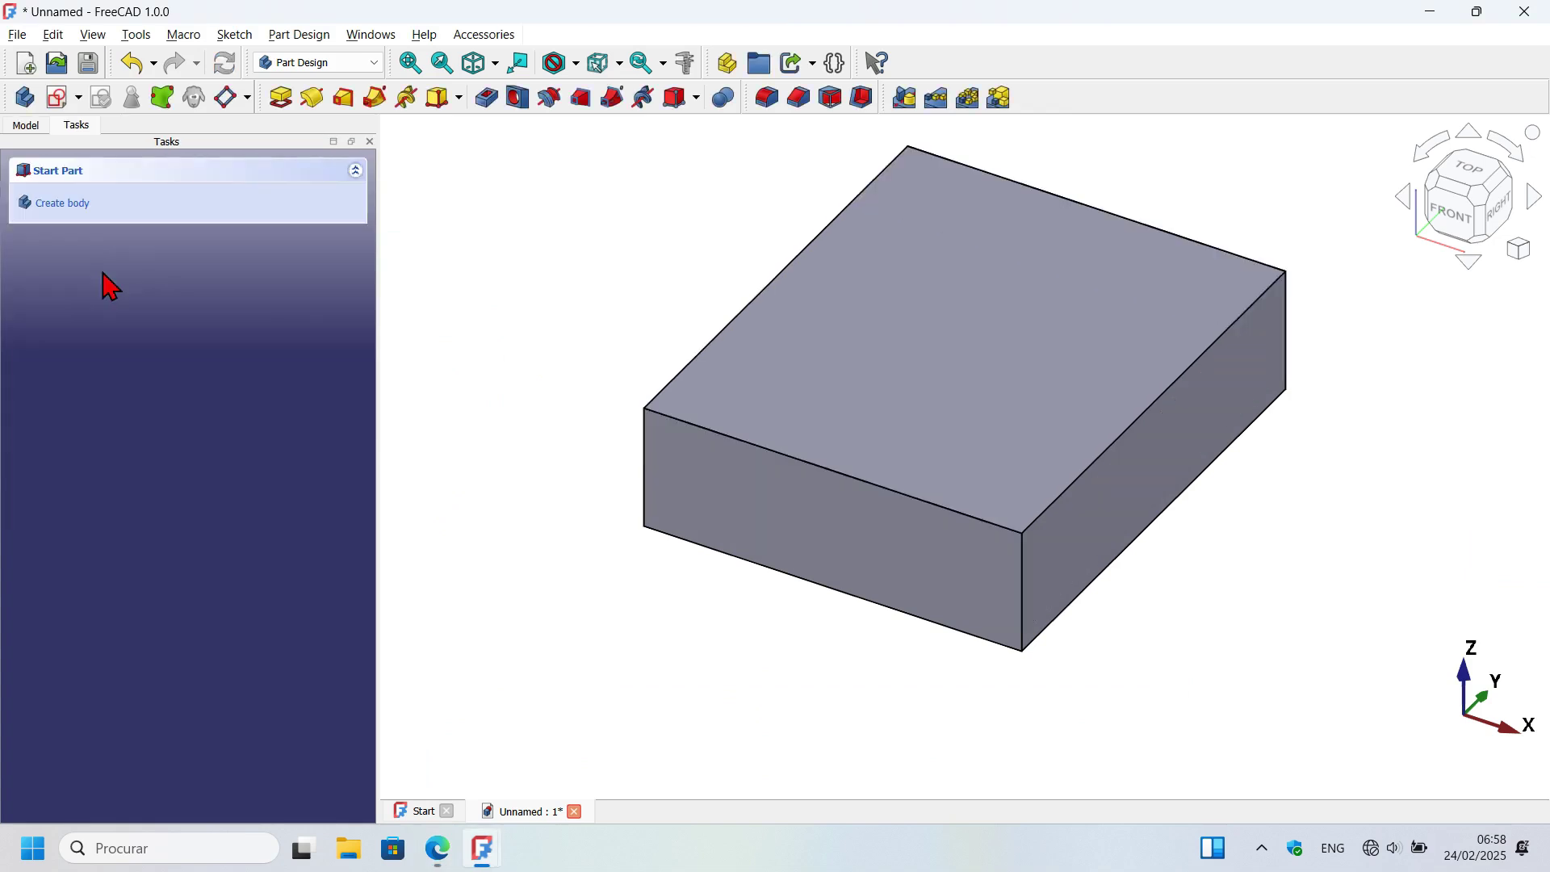
pyautogui.scroll(-2, 678, 391)
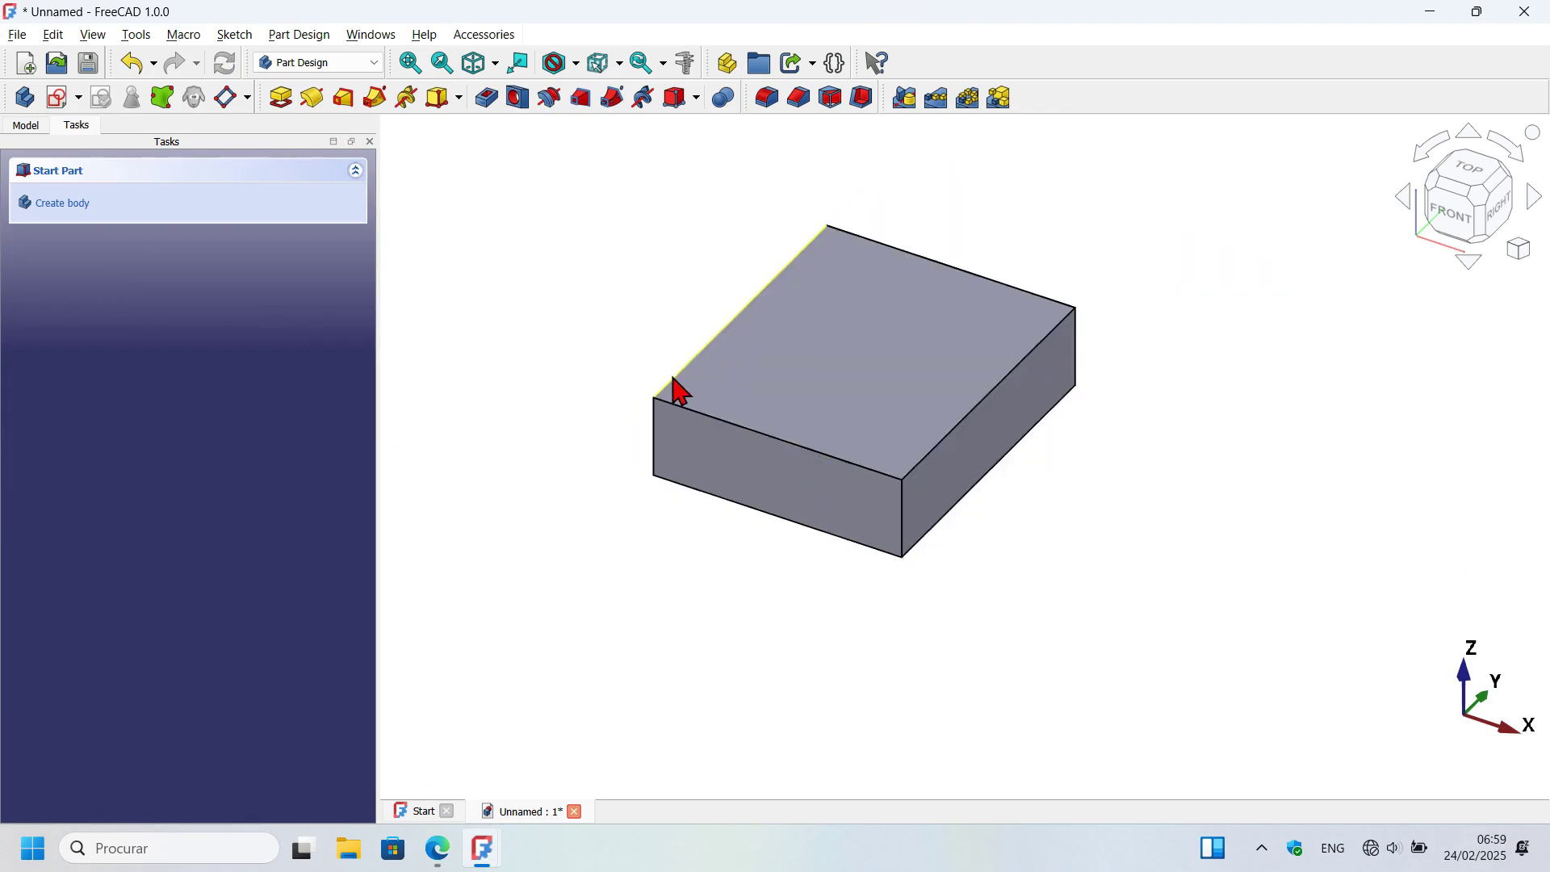
pyautogui.hotkey('alt', 'Tab')
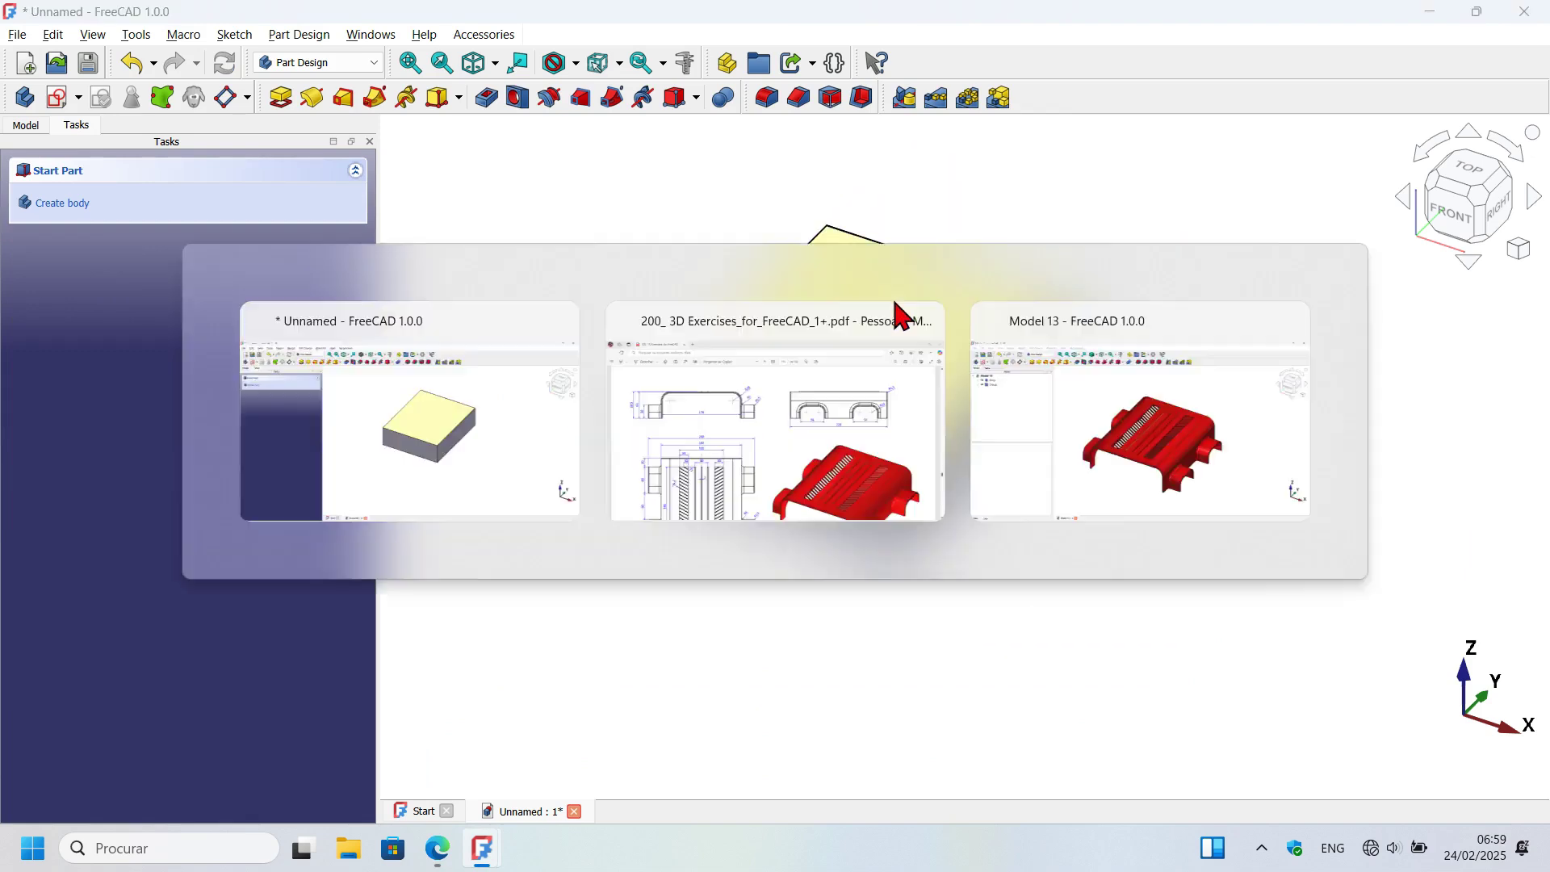
pyautogui.keyDown('ctrl'); pyautogui.scroll(-2, 1041, 426); pyautogui.keyUp('ctrl')
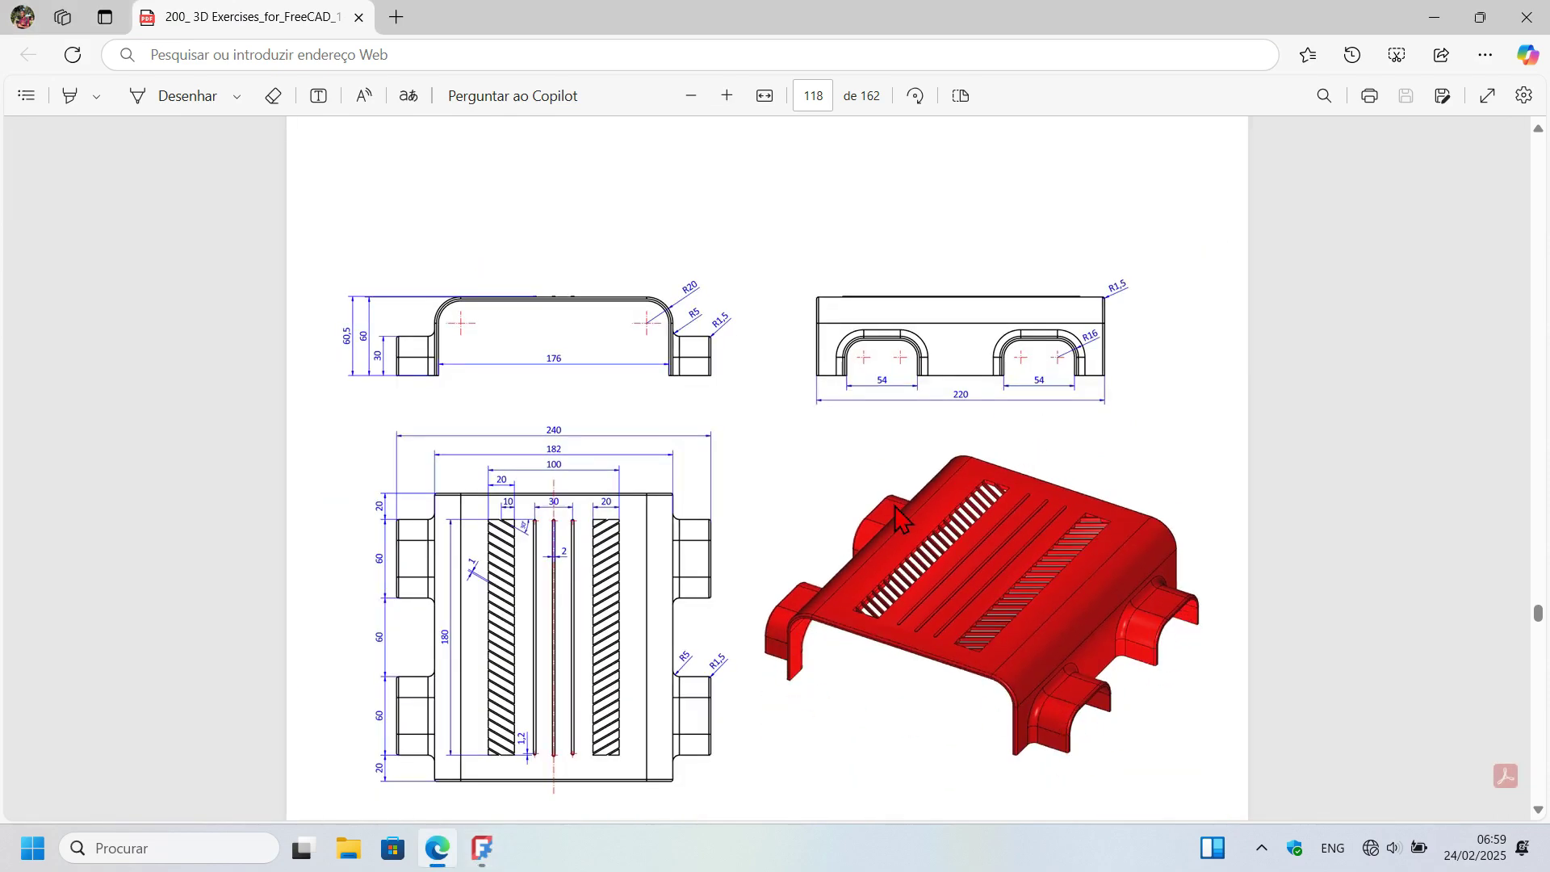
pyautogui.hotkey('alt', 'Tab')
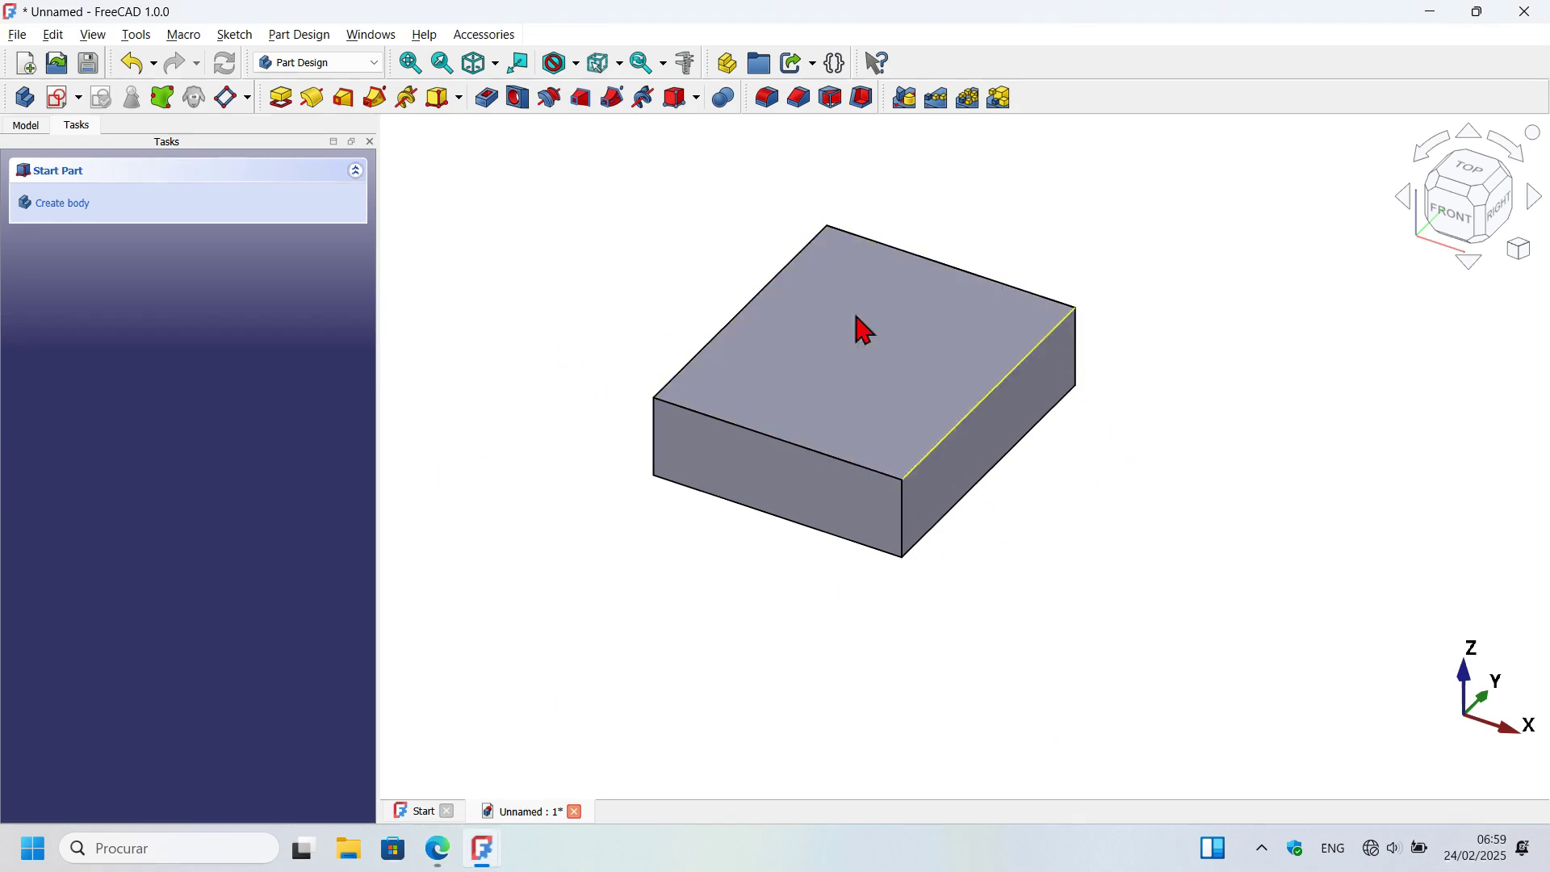
# - Open a new XY-plane sketch with a section view cutting away the block
pyautogui.click(56, 98)
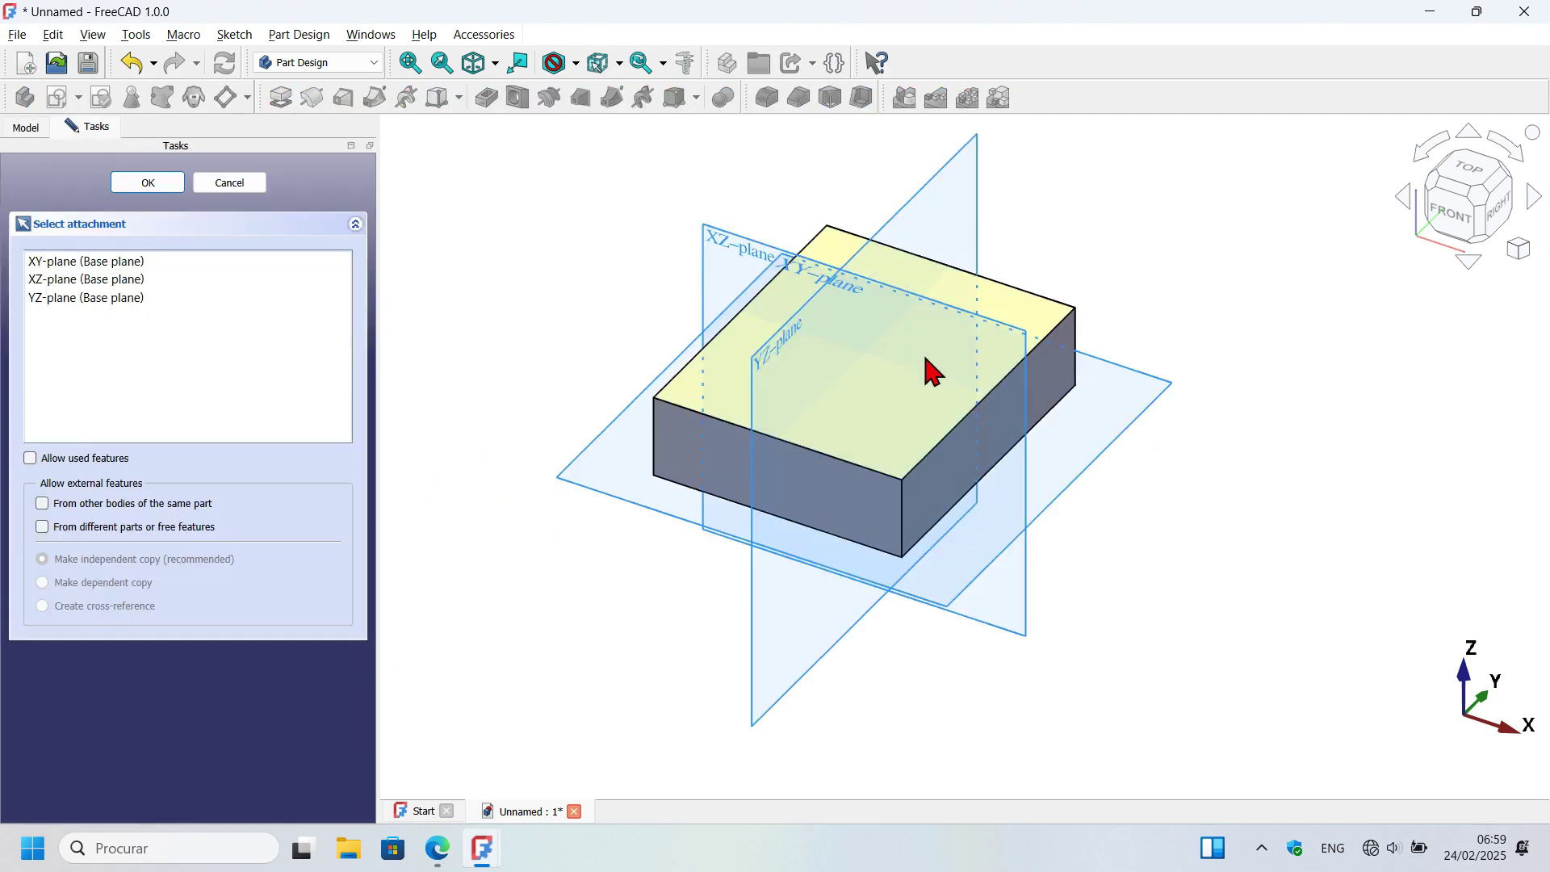
pyautogui.click(1141, 377)
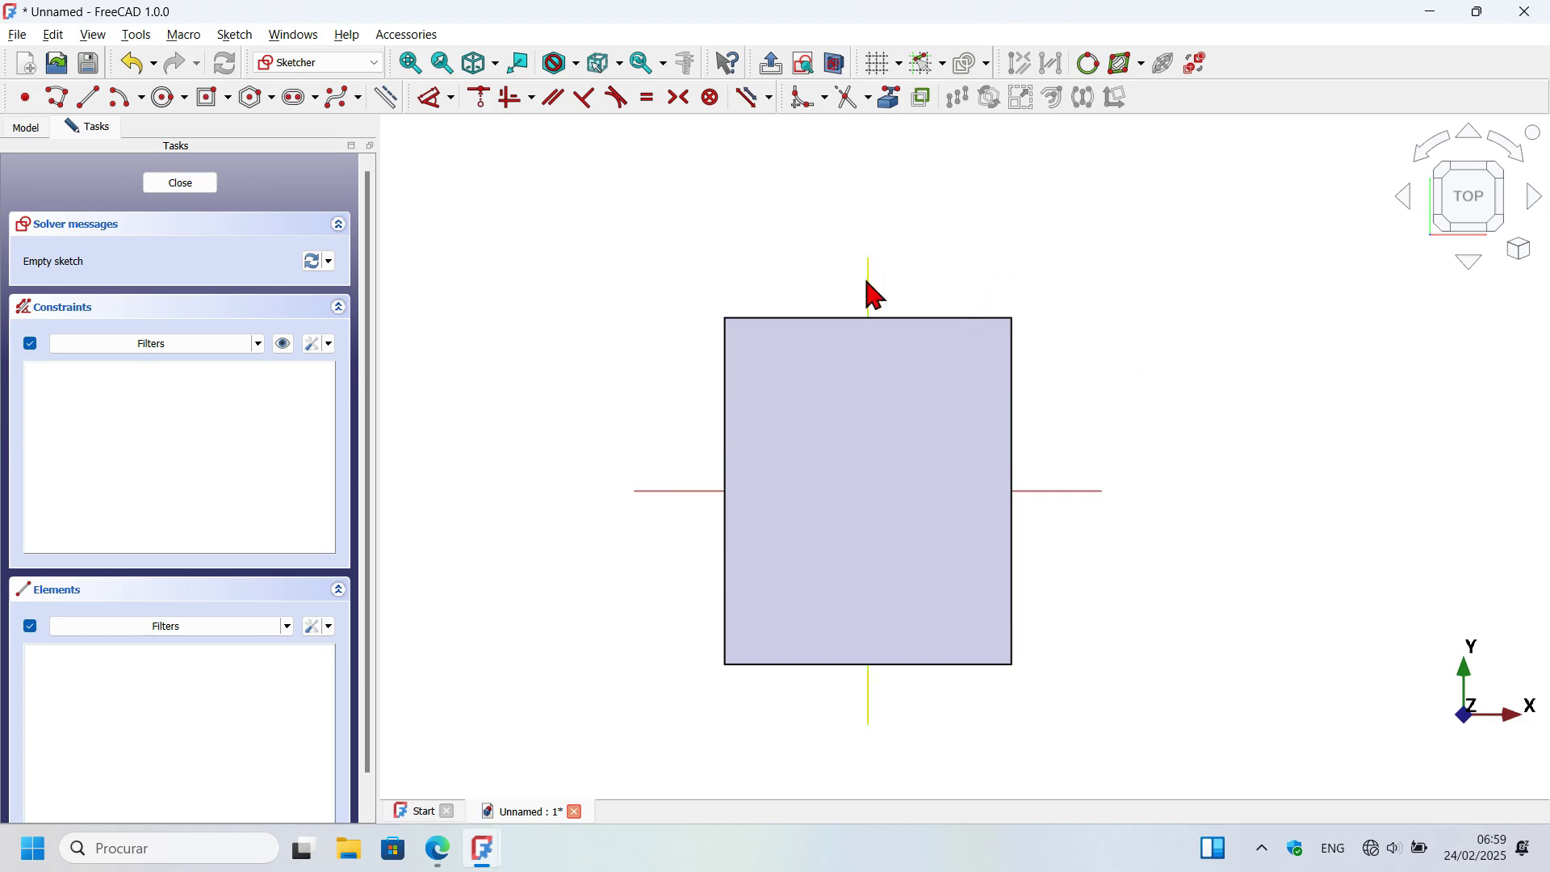
pyautogui.click(840, 66)
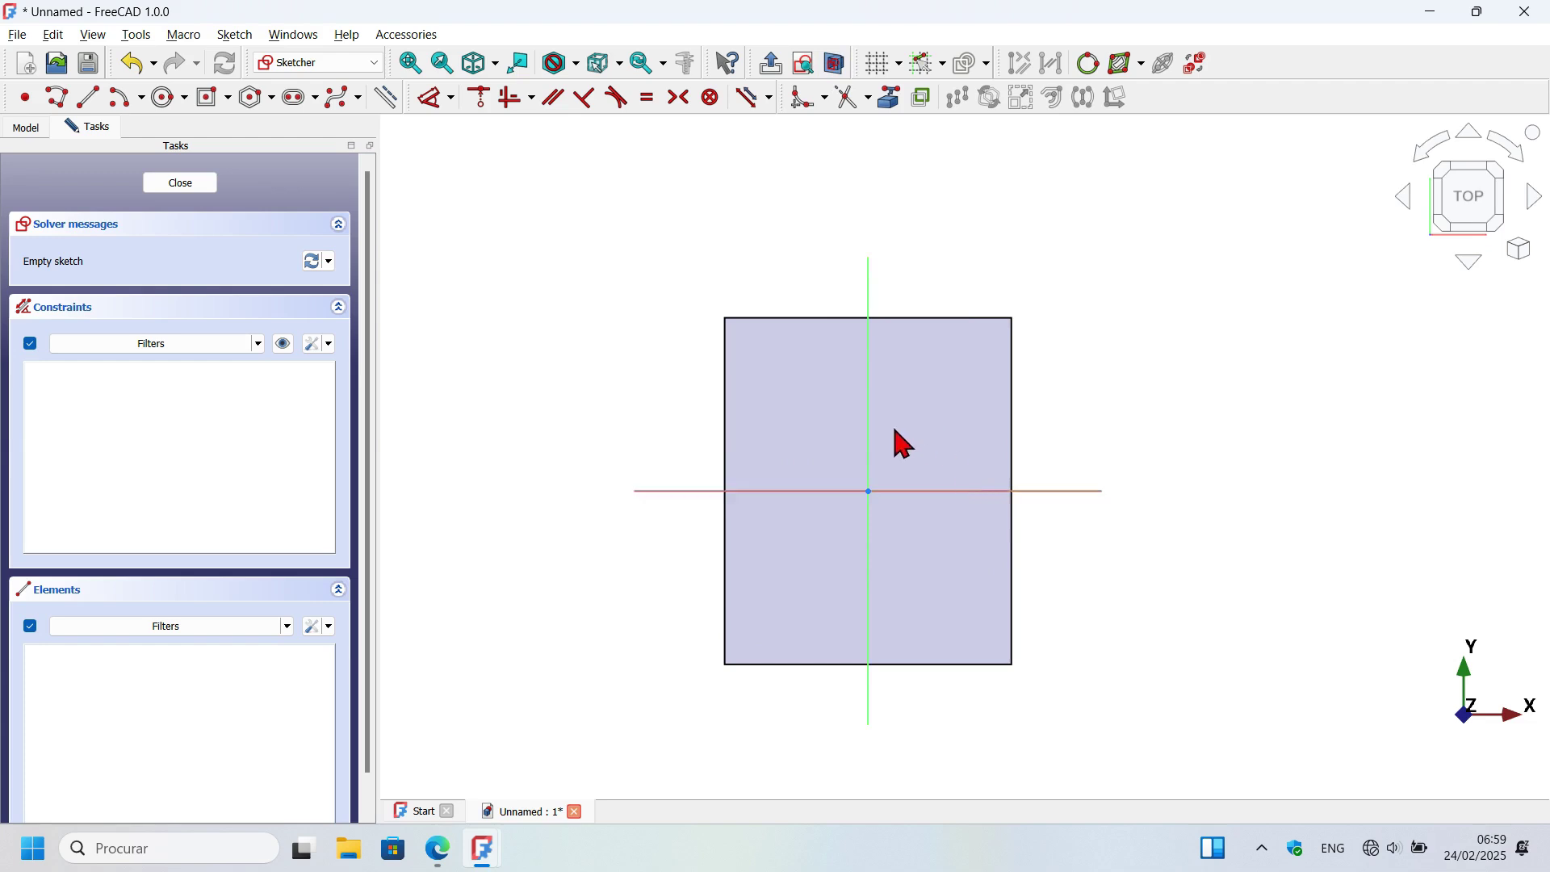
pyautogui.scroll(3, 926, 414)
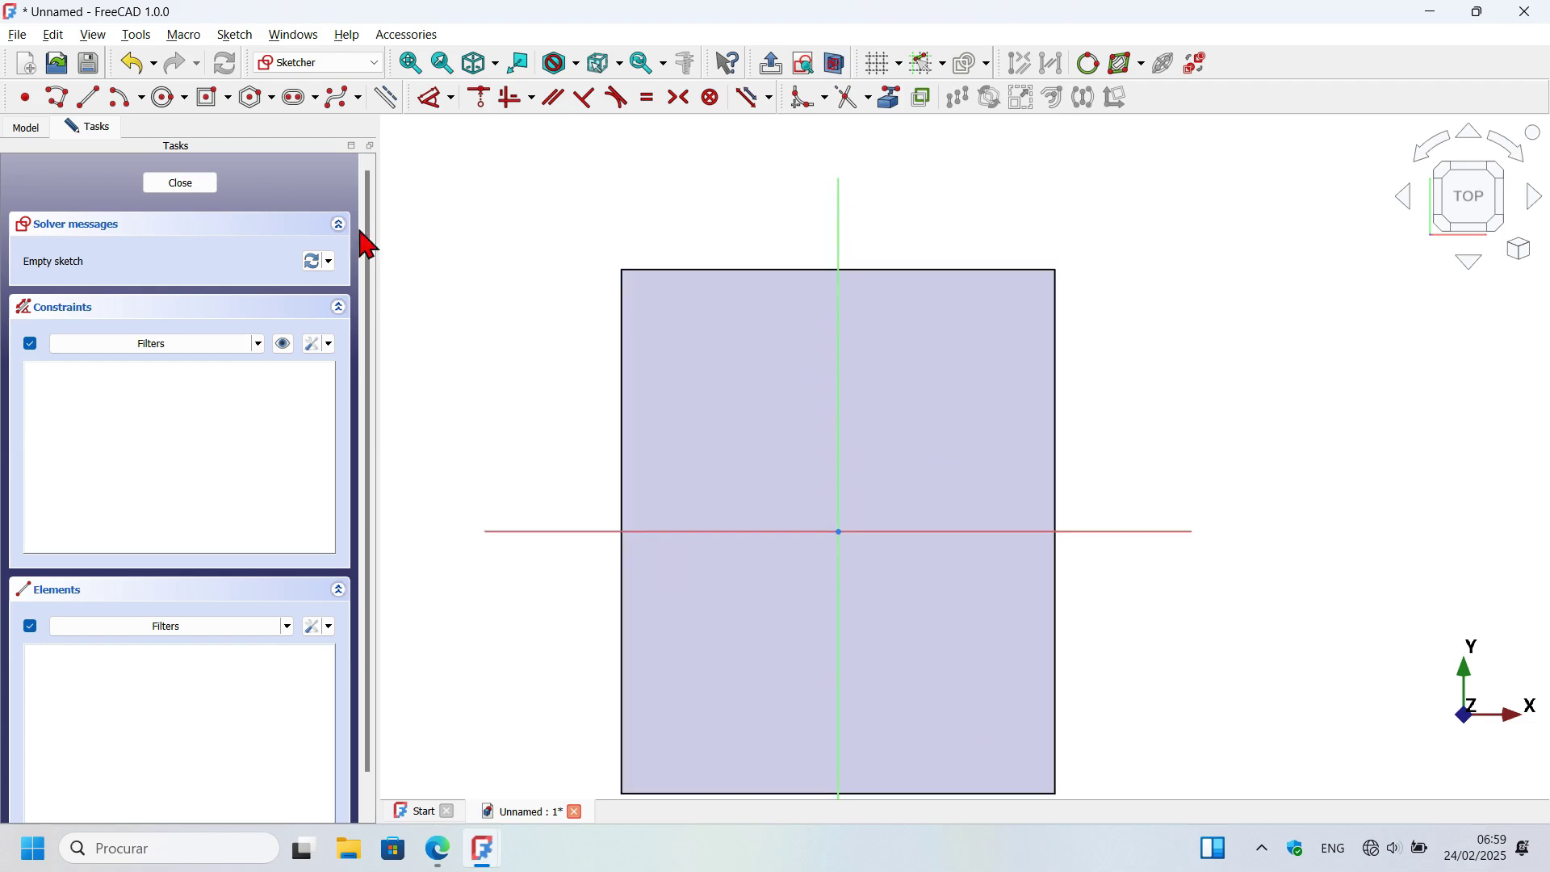
# - Draw a wide centred rectangle with its centre on the vertical axis
pyautogui.click(211, 100)
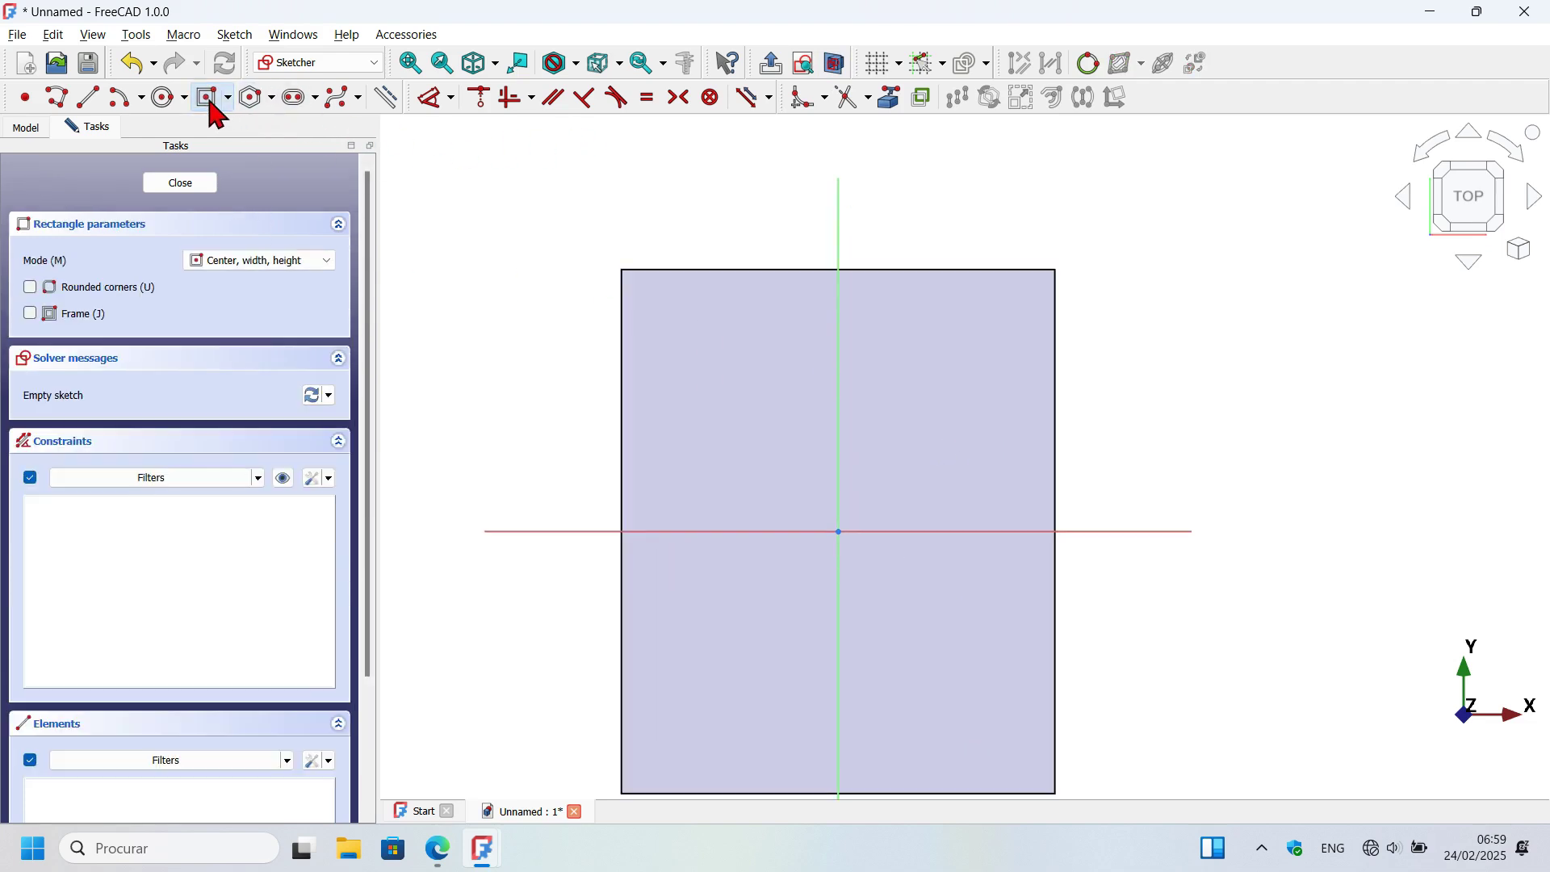
pyautogui.click(839, 364)
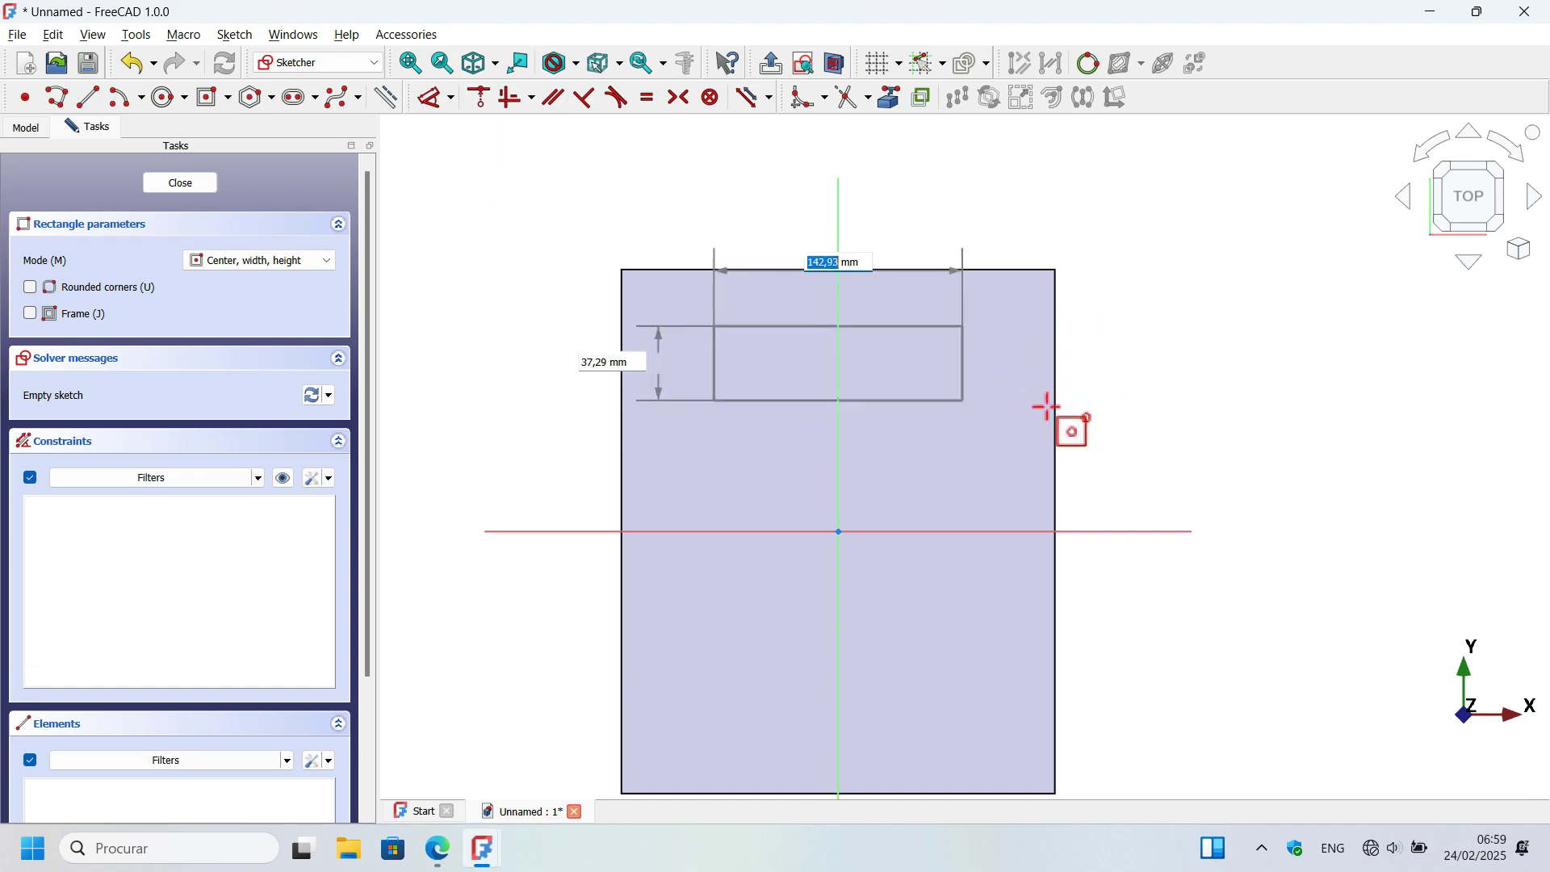
pyautogui.click(1182, 415)
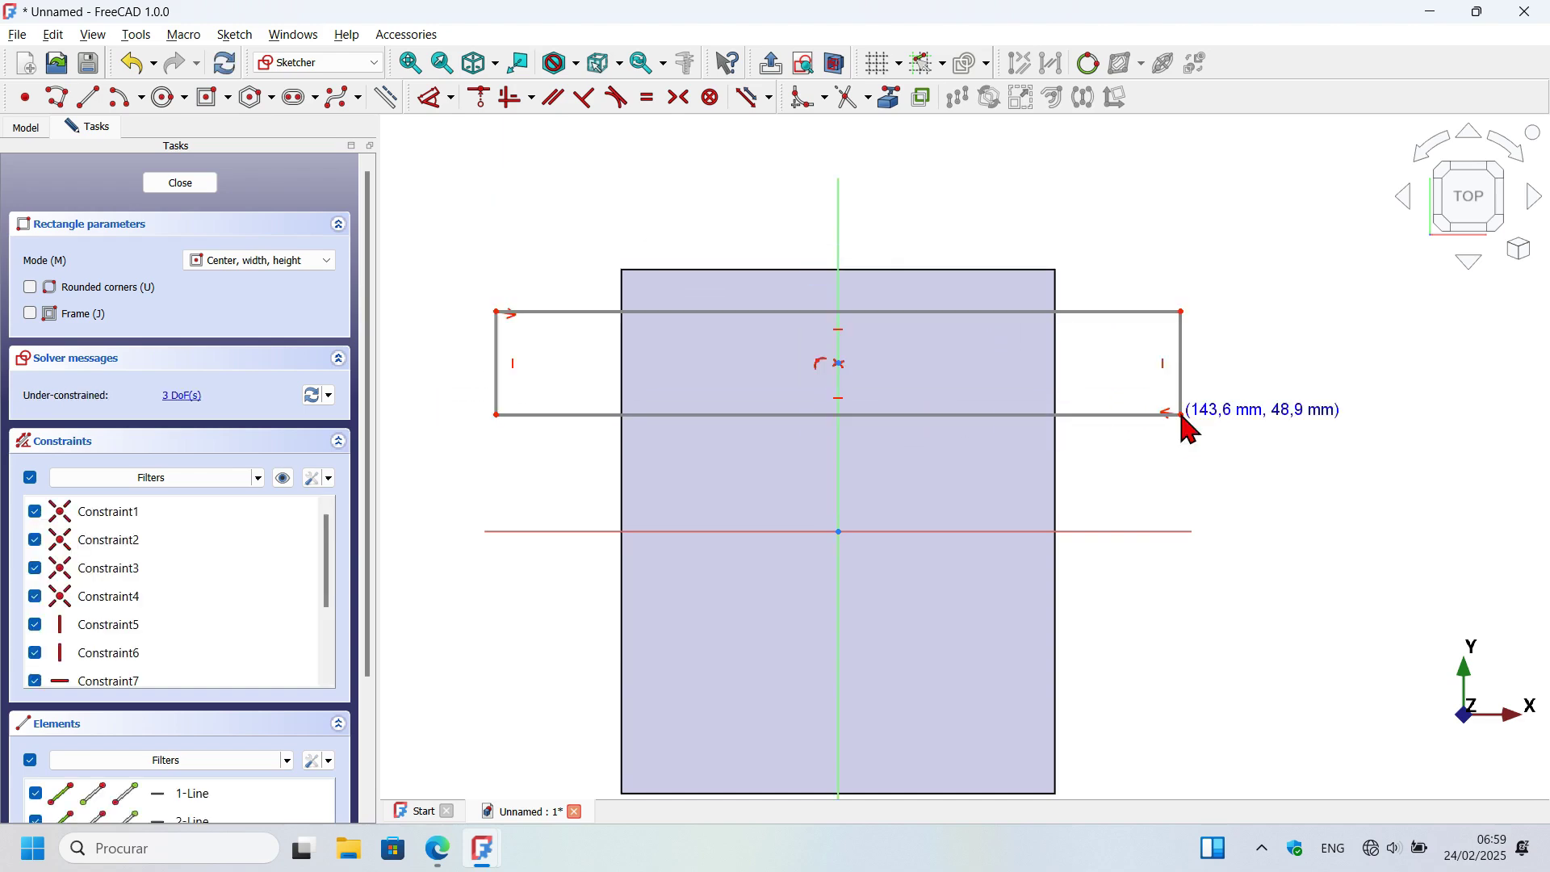
pyautogui.press('Escape')
# - Pick the rectangle's top edge for a width dimension and check the reference drawing
pyautogui.click(433, 102)
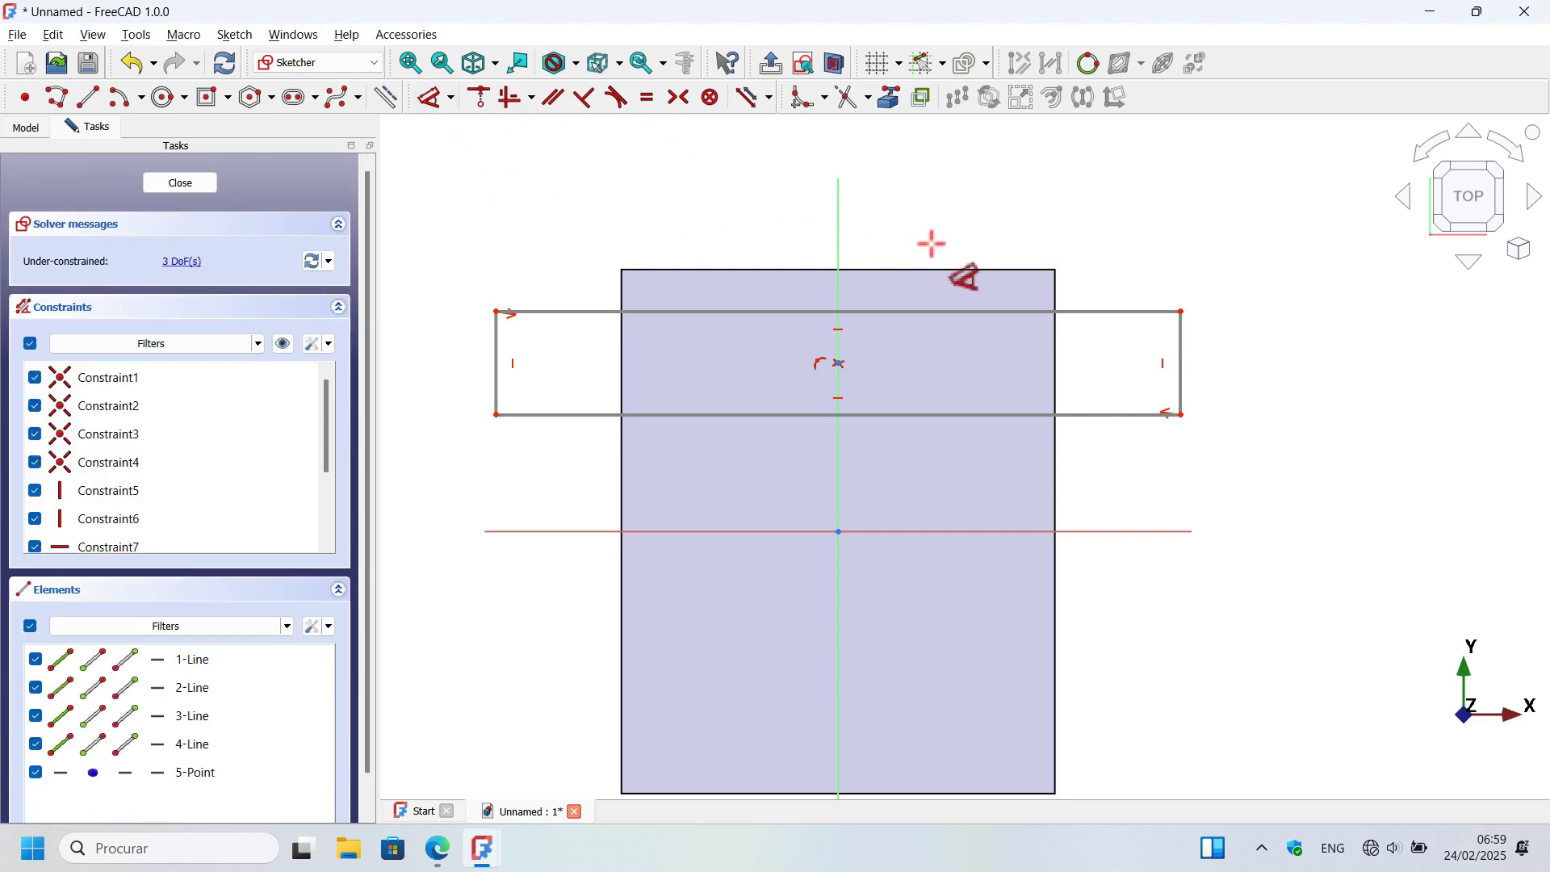
pyautogui.click(956, 313)
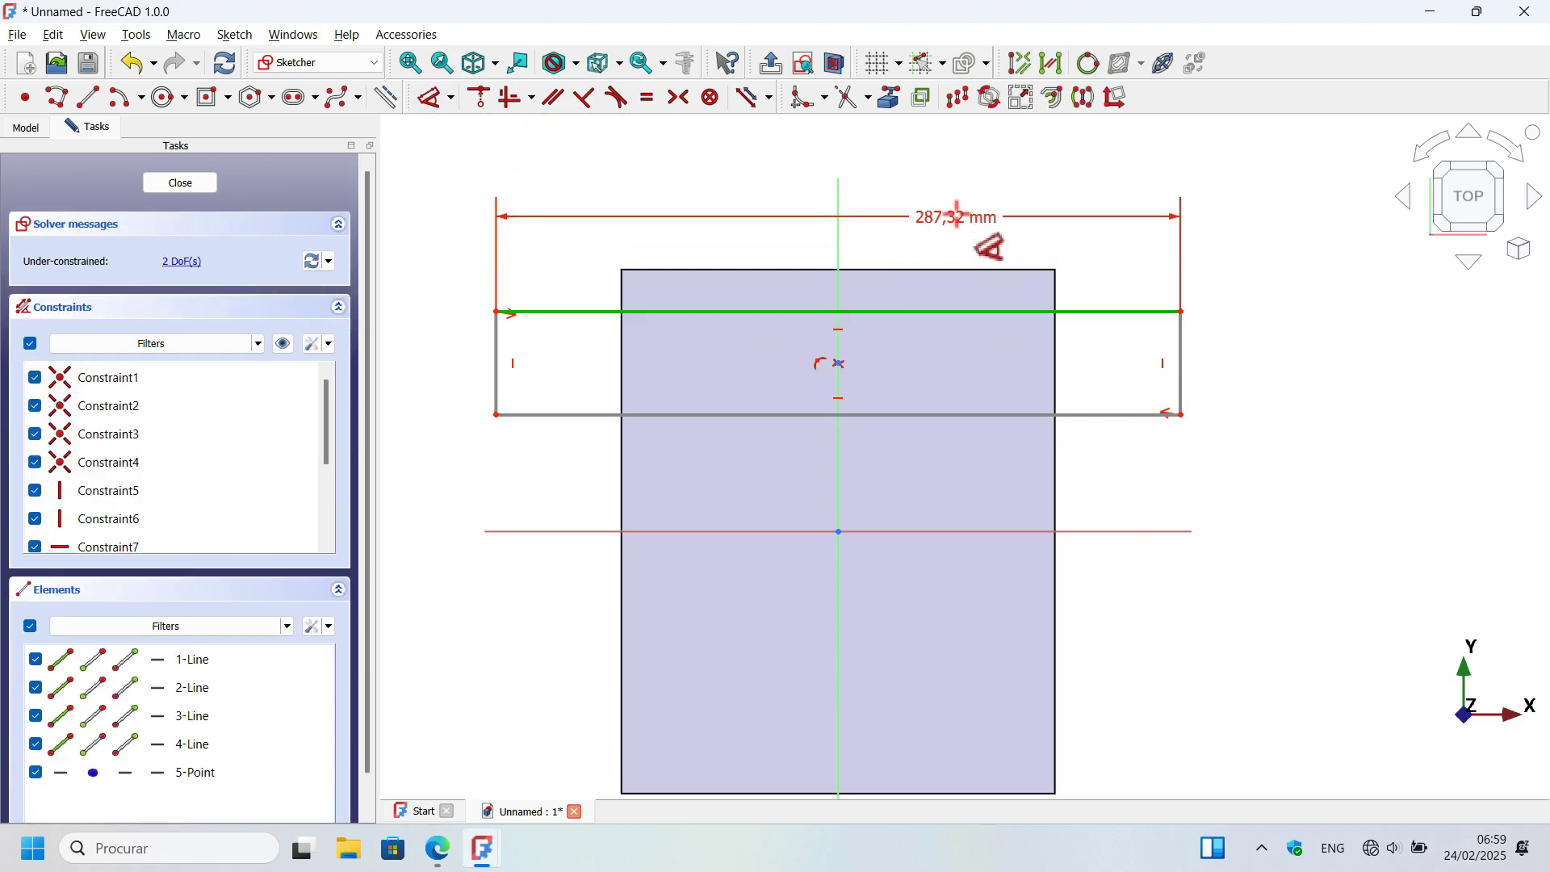
pyautogui.click(968, 232)
pyautogui.hotkey('alt', 'Tab')
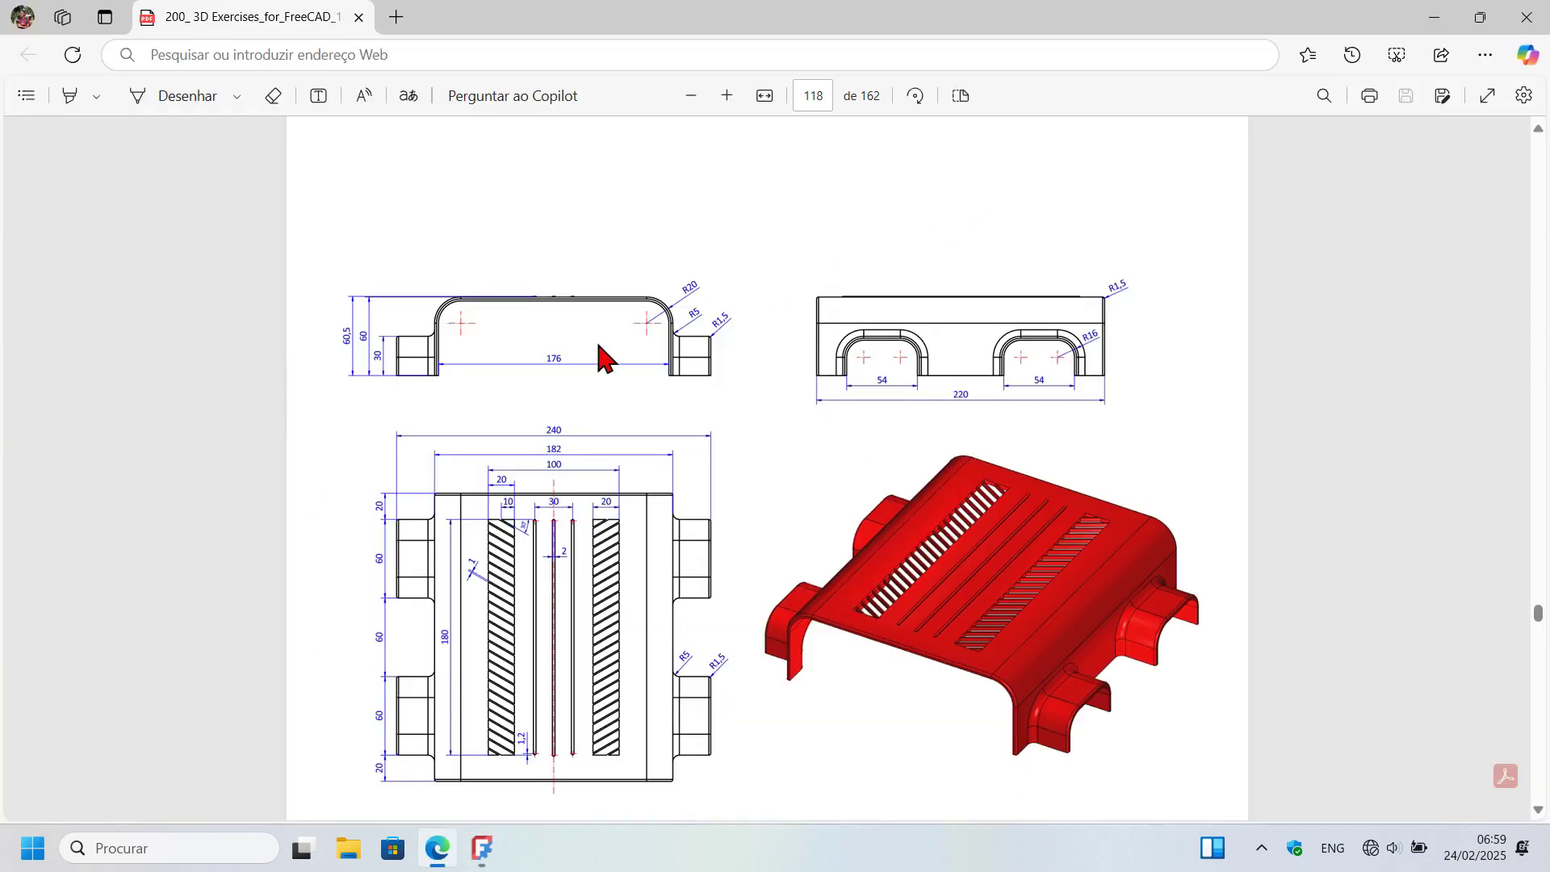
# - Give the centred rectangle a 240 mm width and a 60 mm height on its left edge
pyautogui.keyDown('ctrl'); pyautogui.scroll(3, 563, 533); pyautogui.keyUp('ctrl')
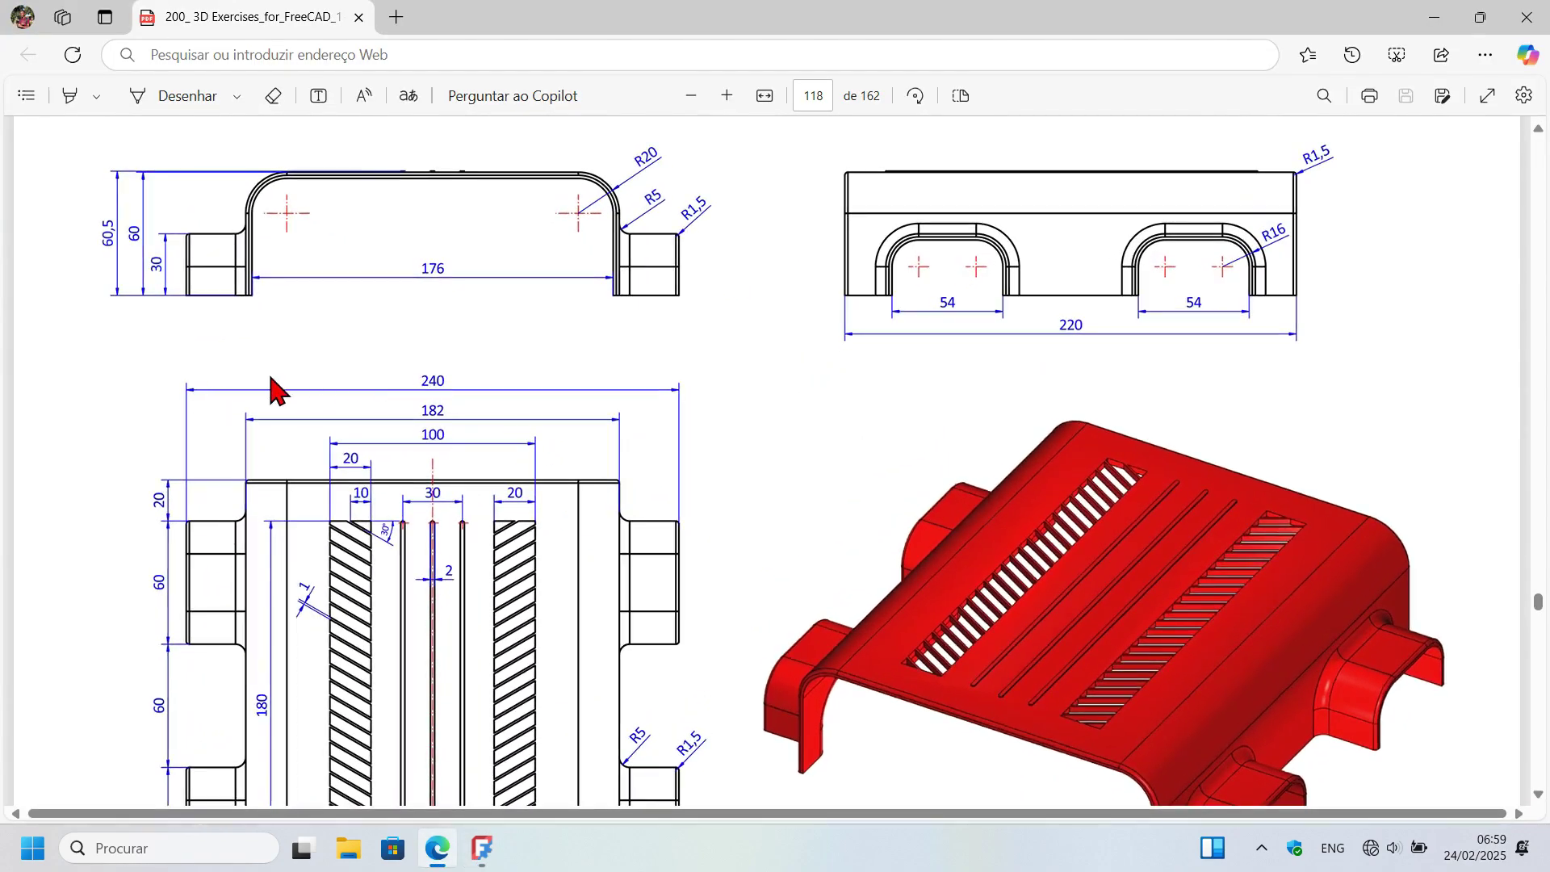
pyautogui.hotkey('alt', 'Tab')
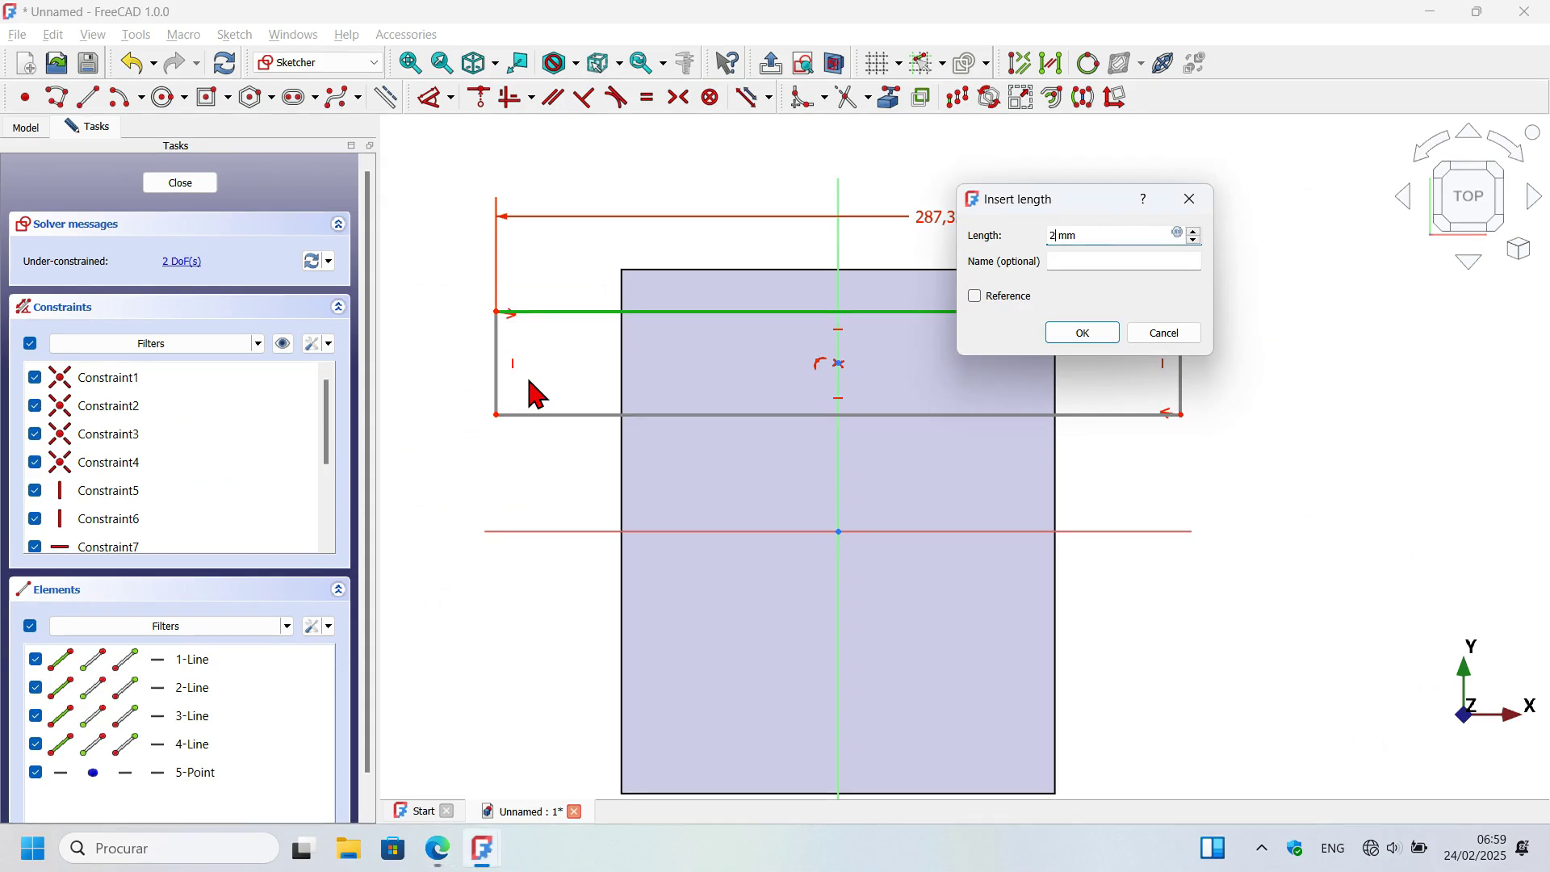
pyautogui.press('Return')
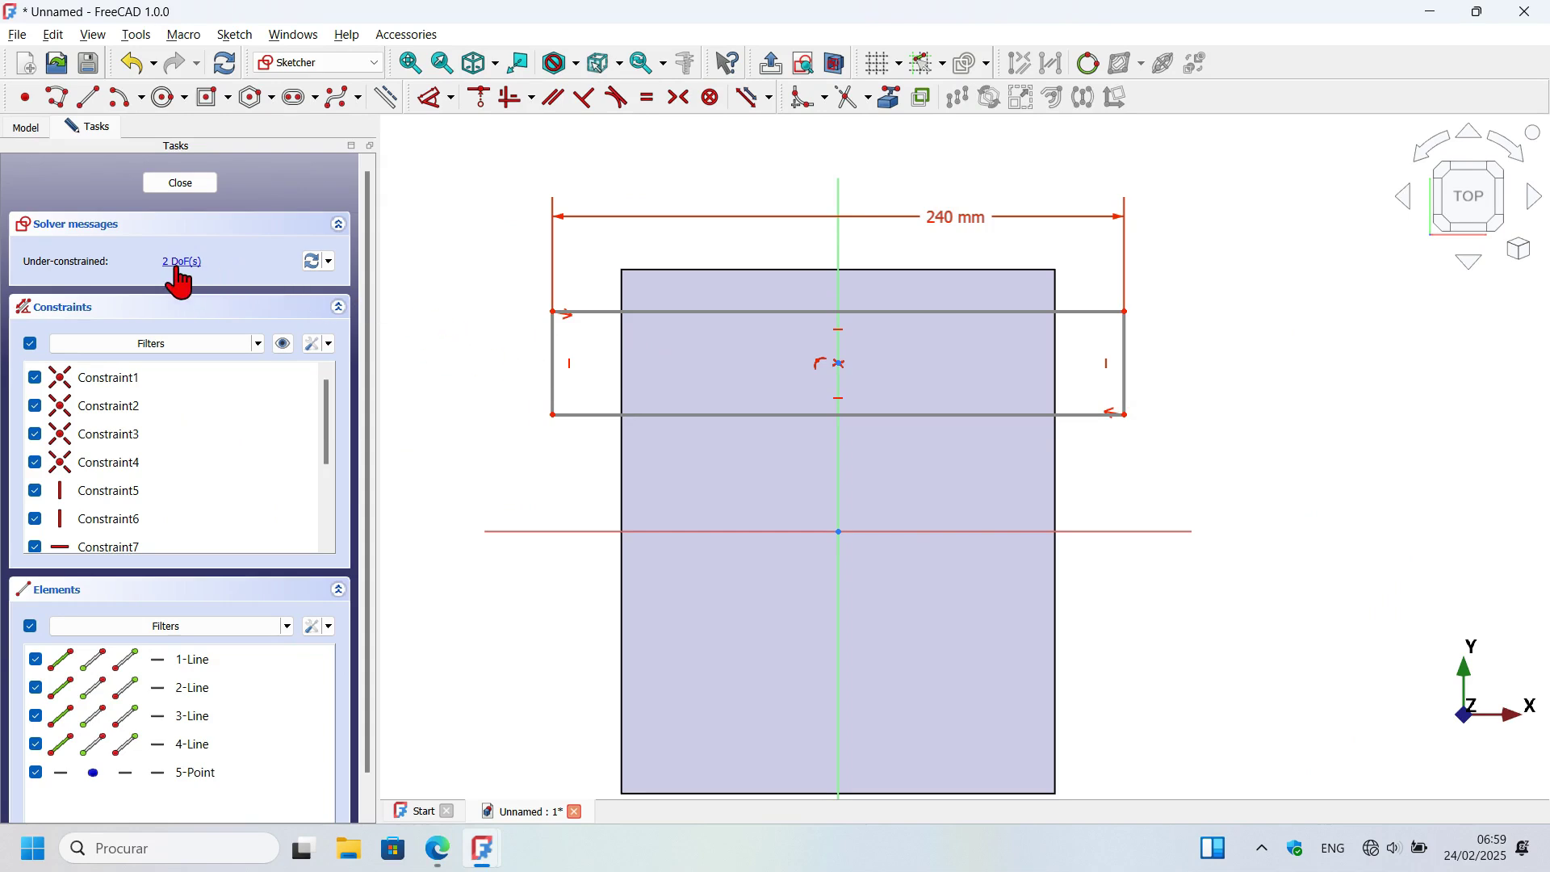
pyautogui.click(553, 355)
pyautogui.click(461, 339)
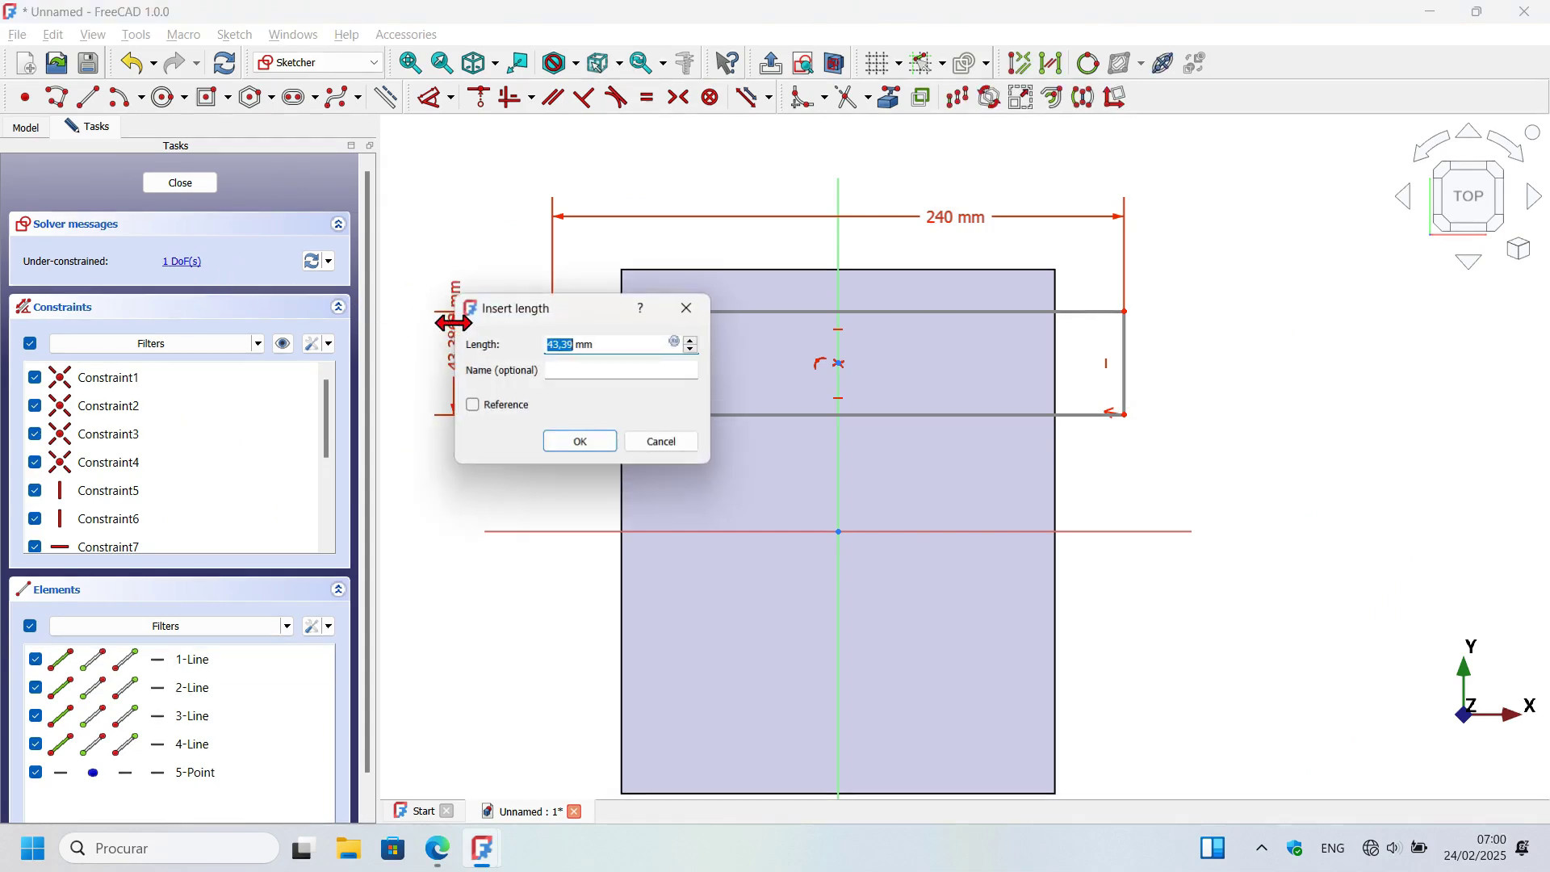
pyautogui.hotkey('alt', 'Tab')
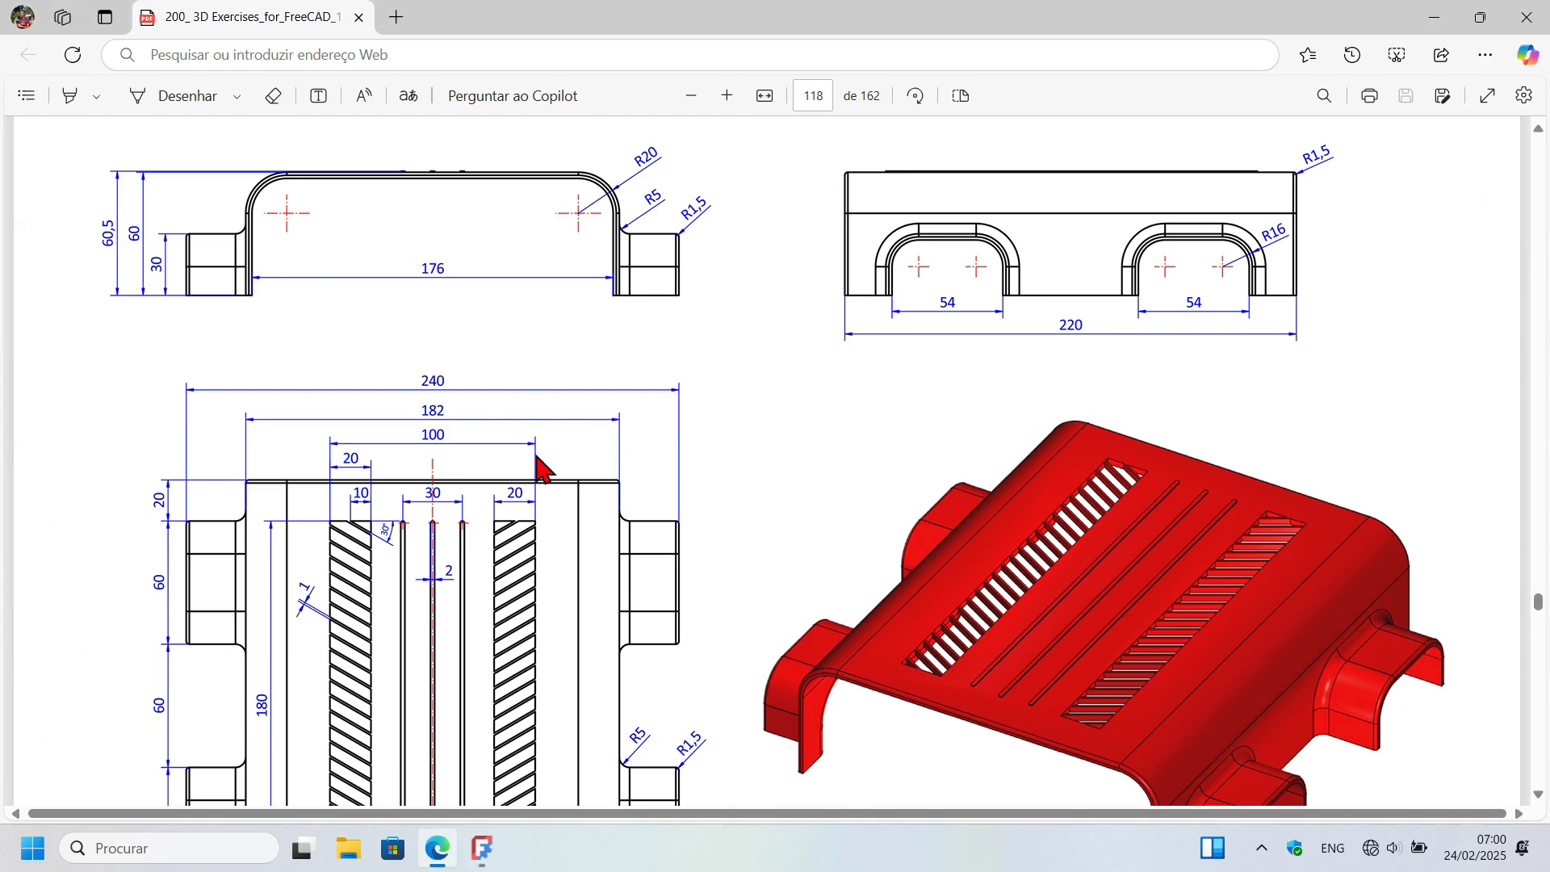
pyautogui.hotkey('alt', 'Tab')
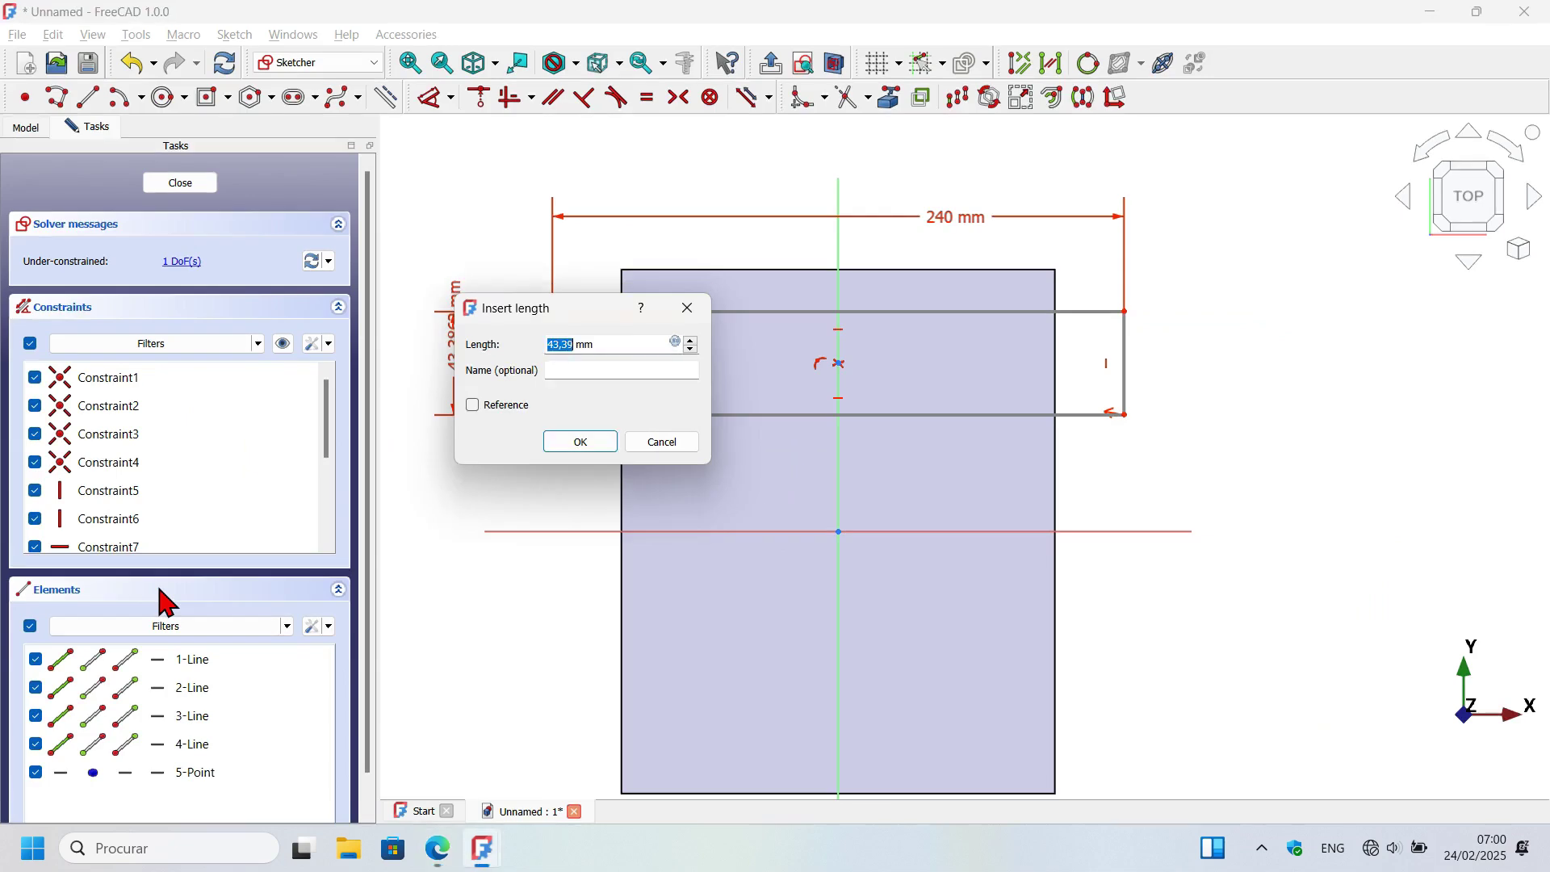
pyautogui.write('60')
pyautogui.press('Return')
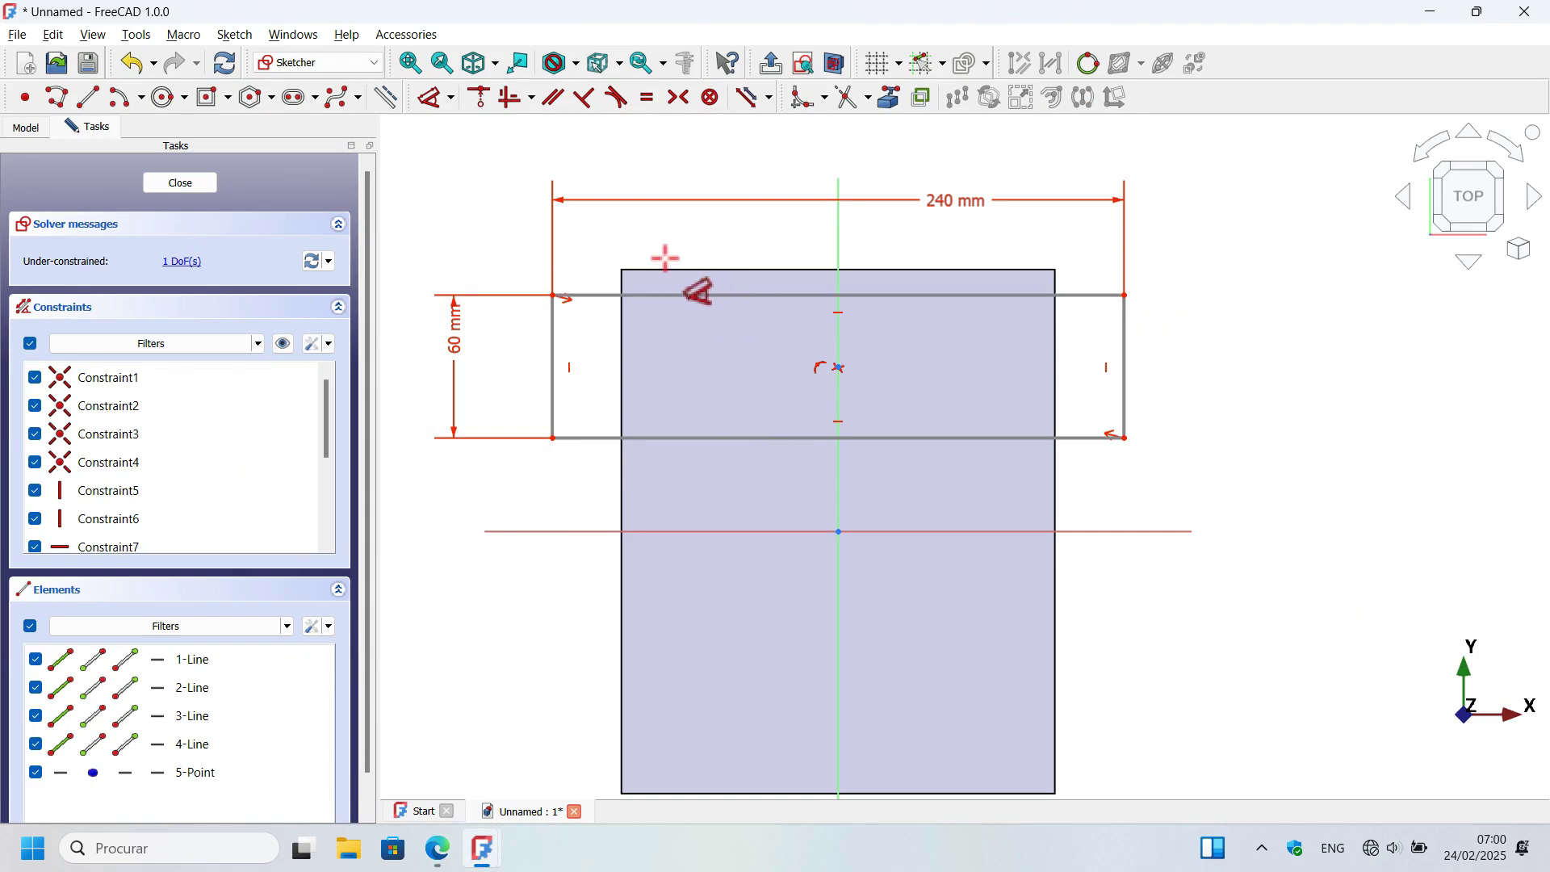
pyautogui.scroll(4, 605, 242)
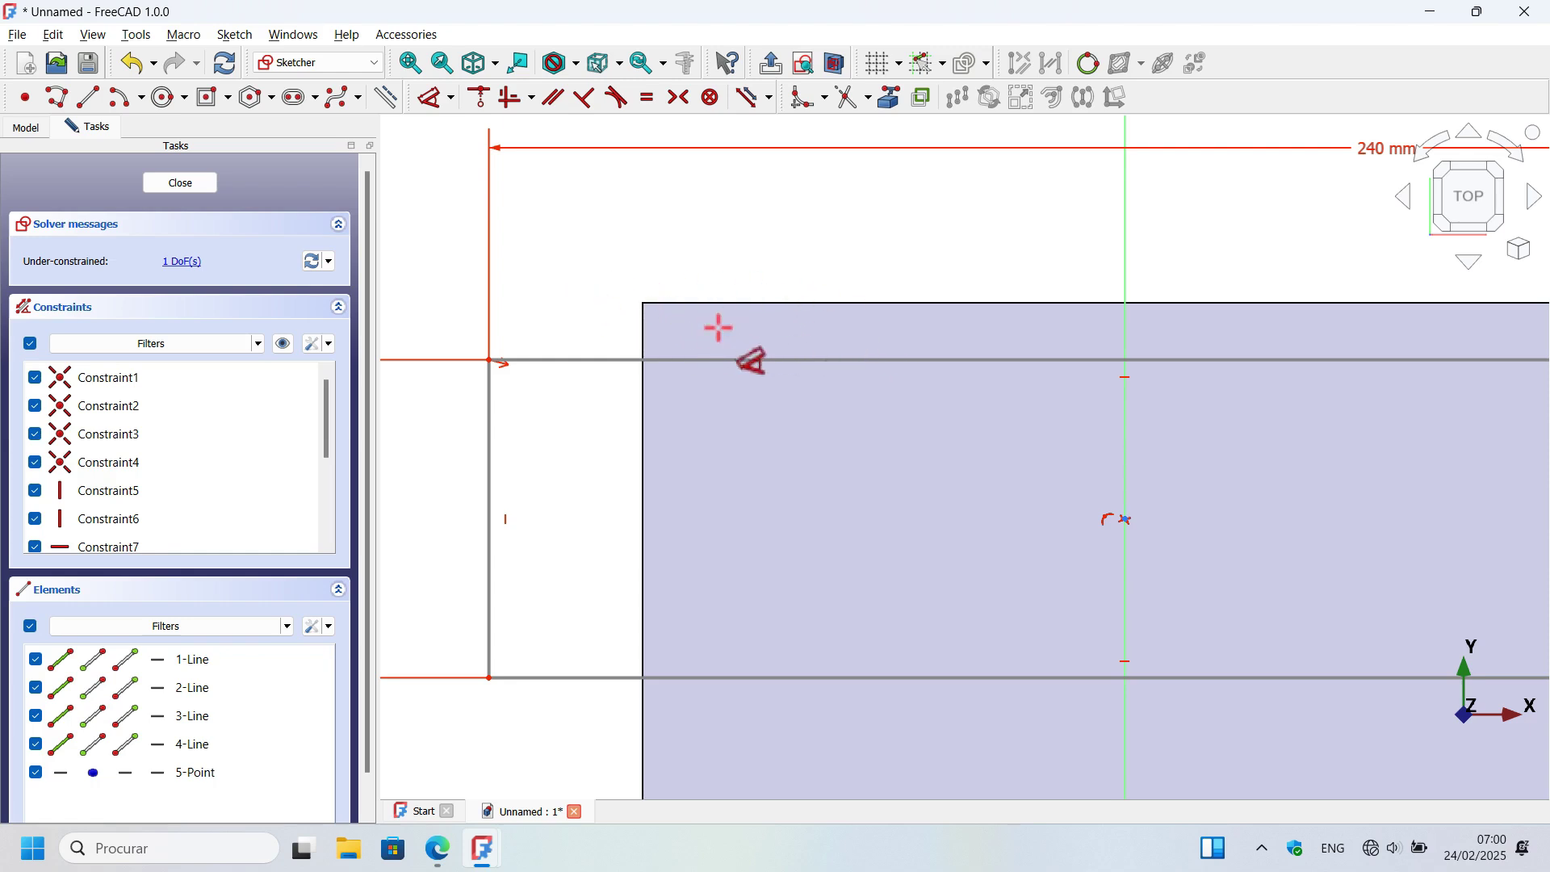
# - Import the block's top edge as external geometry and place the rectangle's top 20 mm below it
pyautogui.click(892, 98)
pyautogui.click(831, 304)
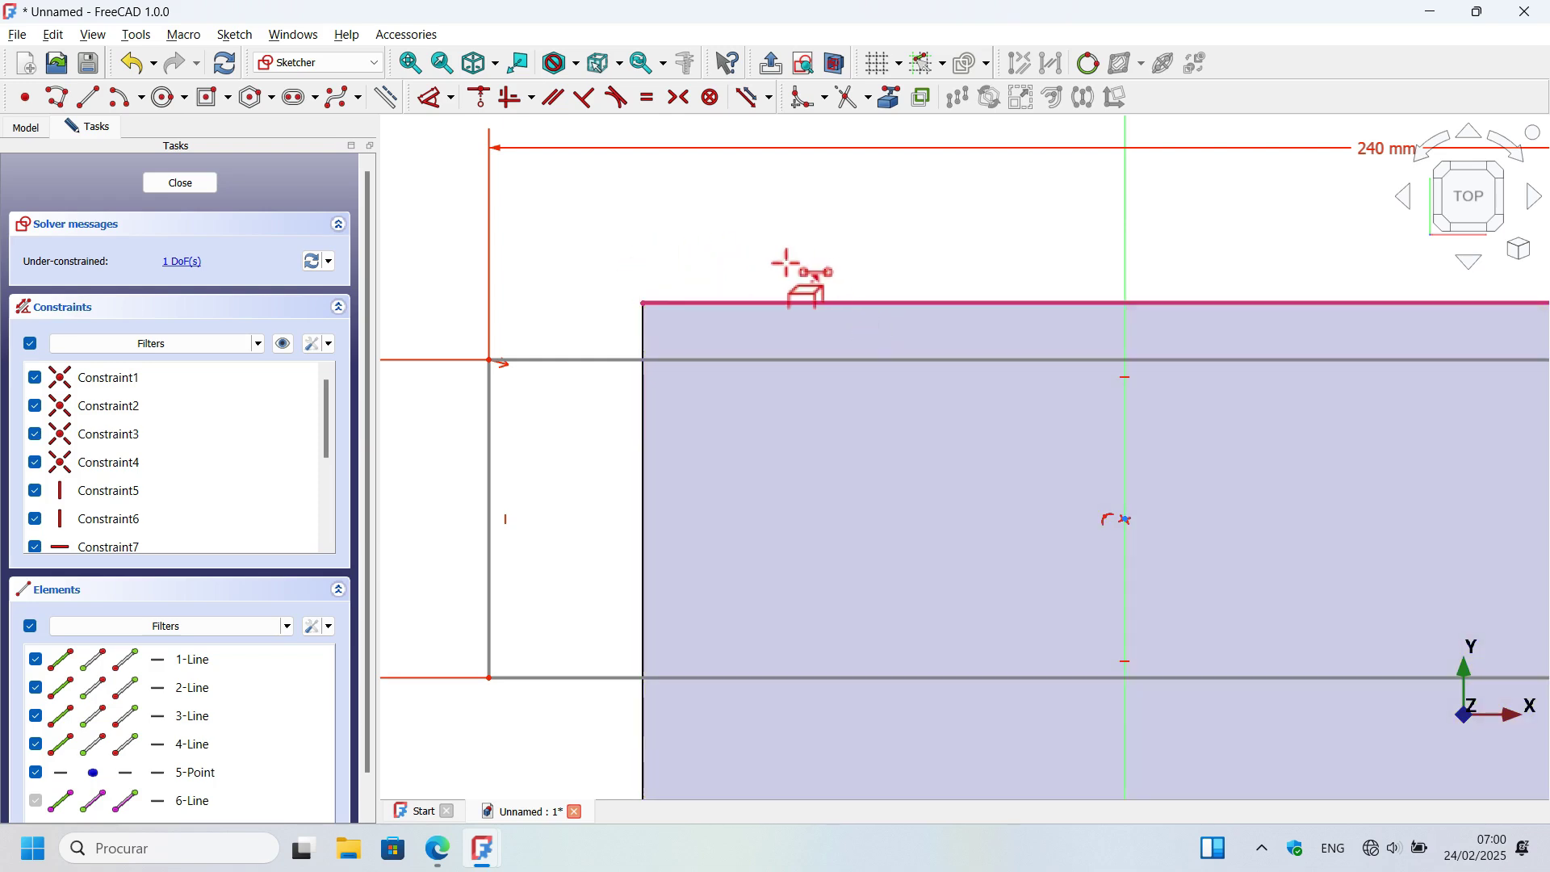
pyautogui.click(430, 98)
pyautogui.click(893, 303)
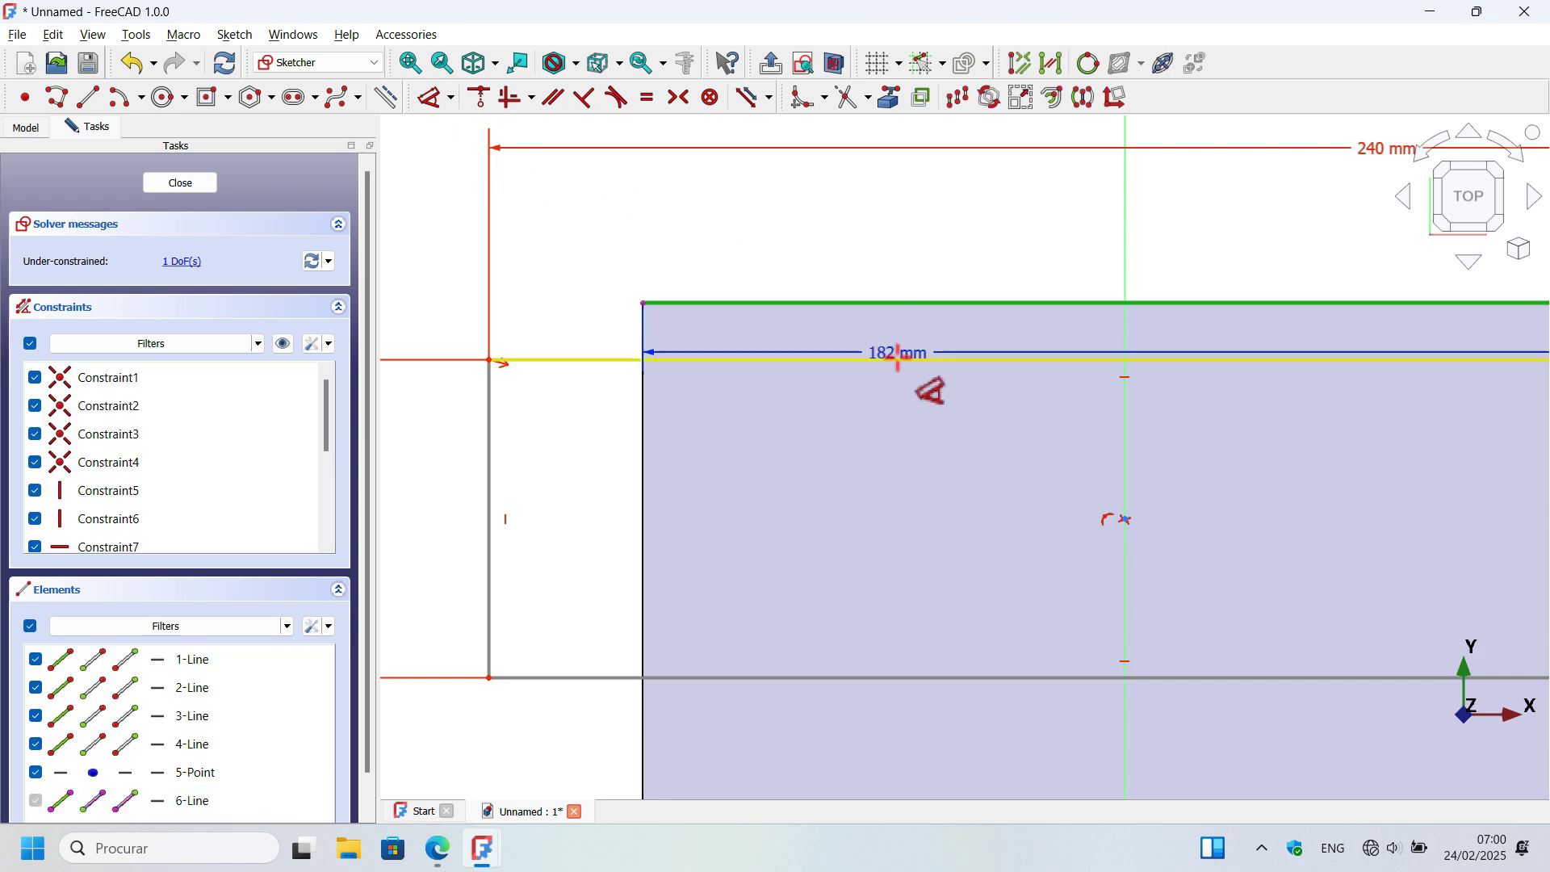
pyautogui.click(893, 359)
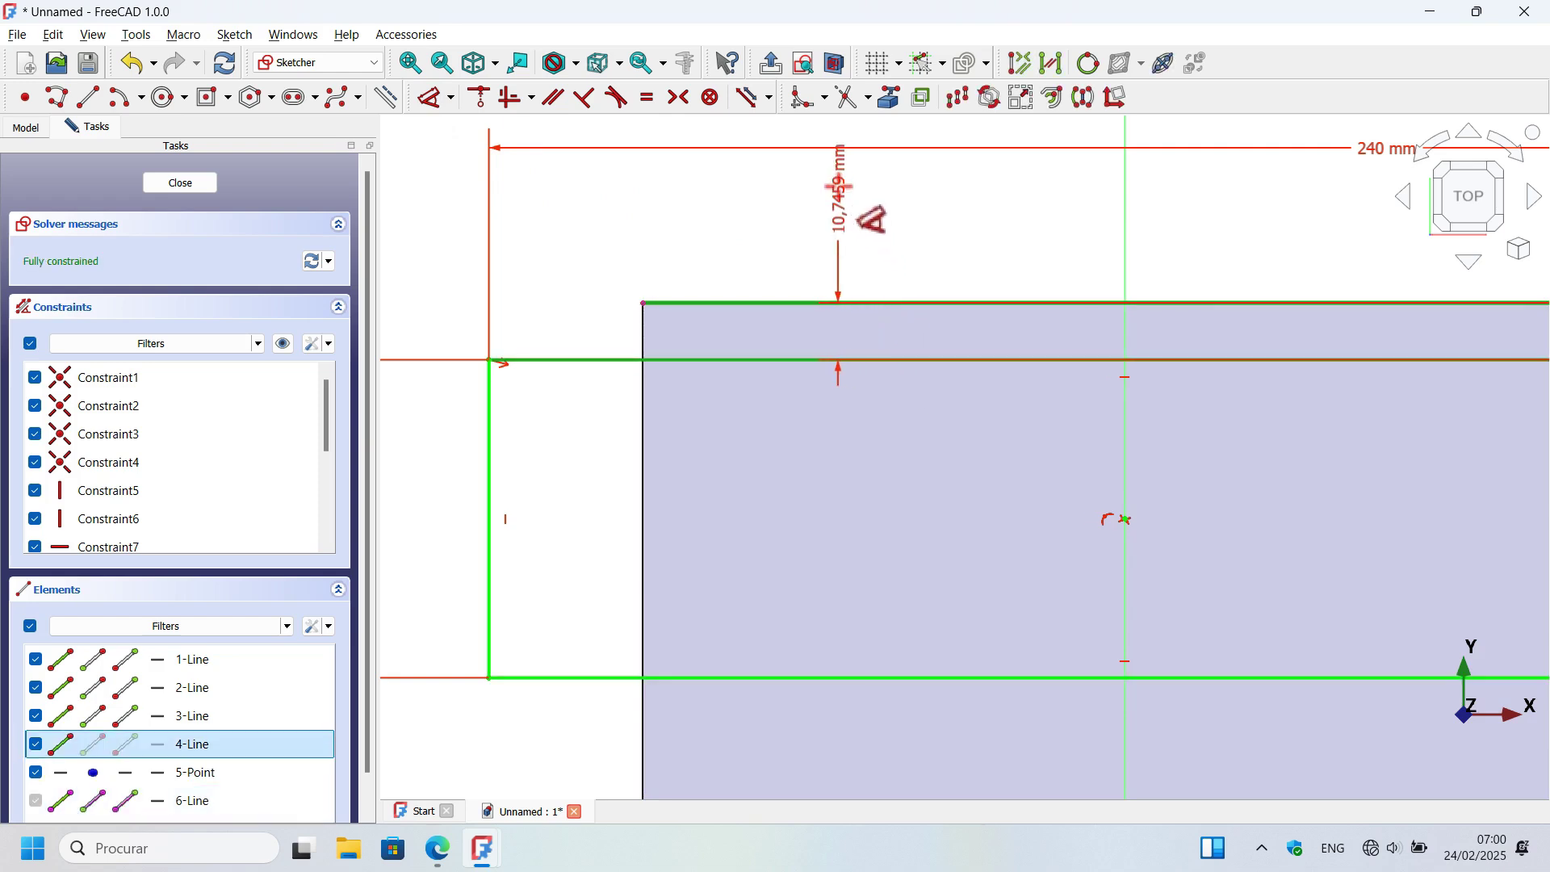
pyautogui.click(838, 193)
pyautogui.write('20')
pyautogui.press('Return')
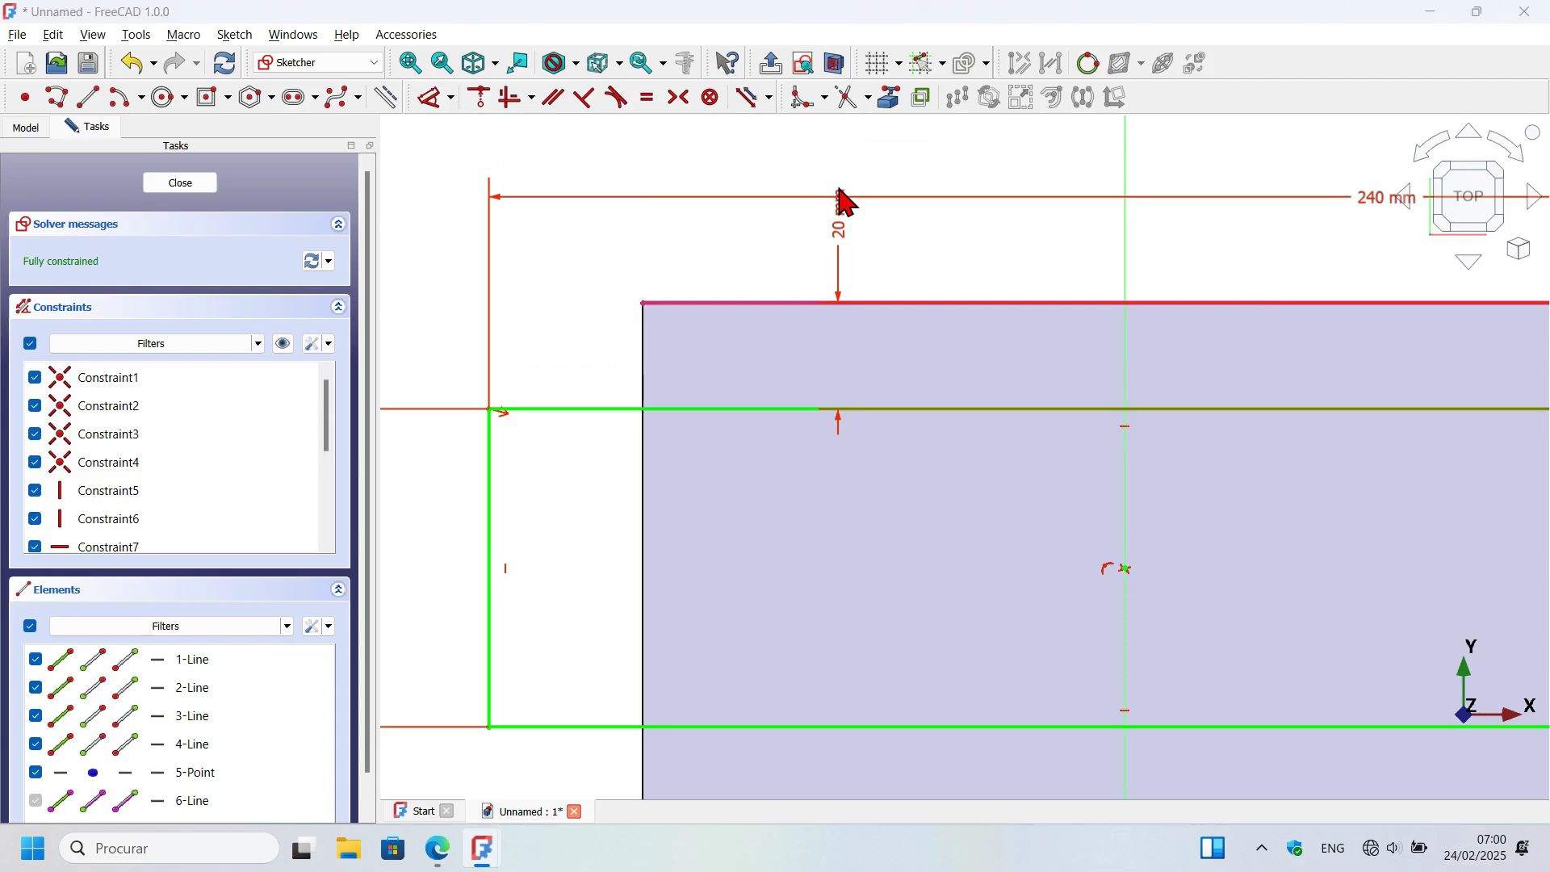
pyautogui.hotkey('alt', 'Tab')
pyautogui.hotkey('alt', 'Tab')
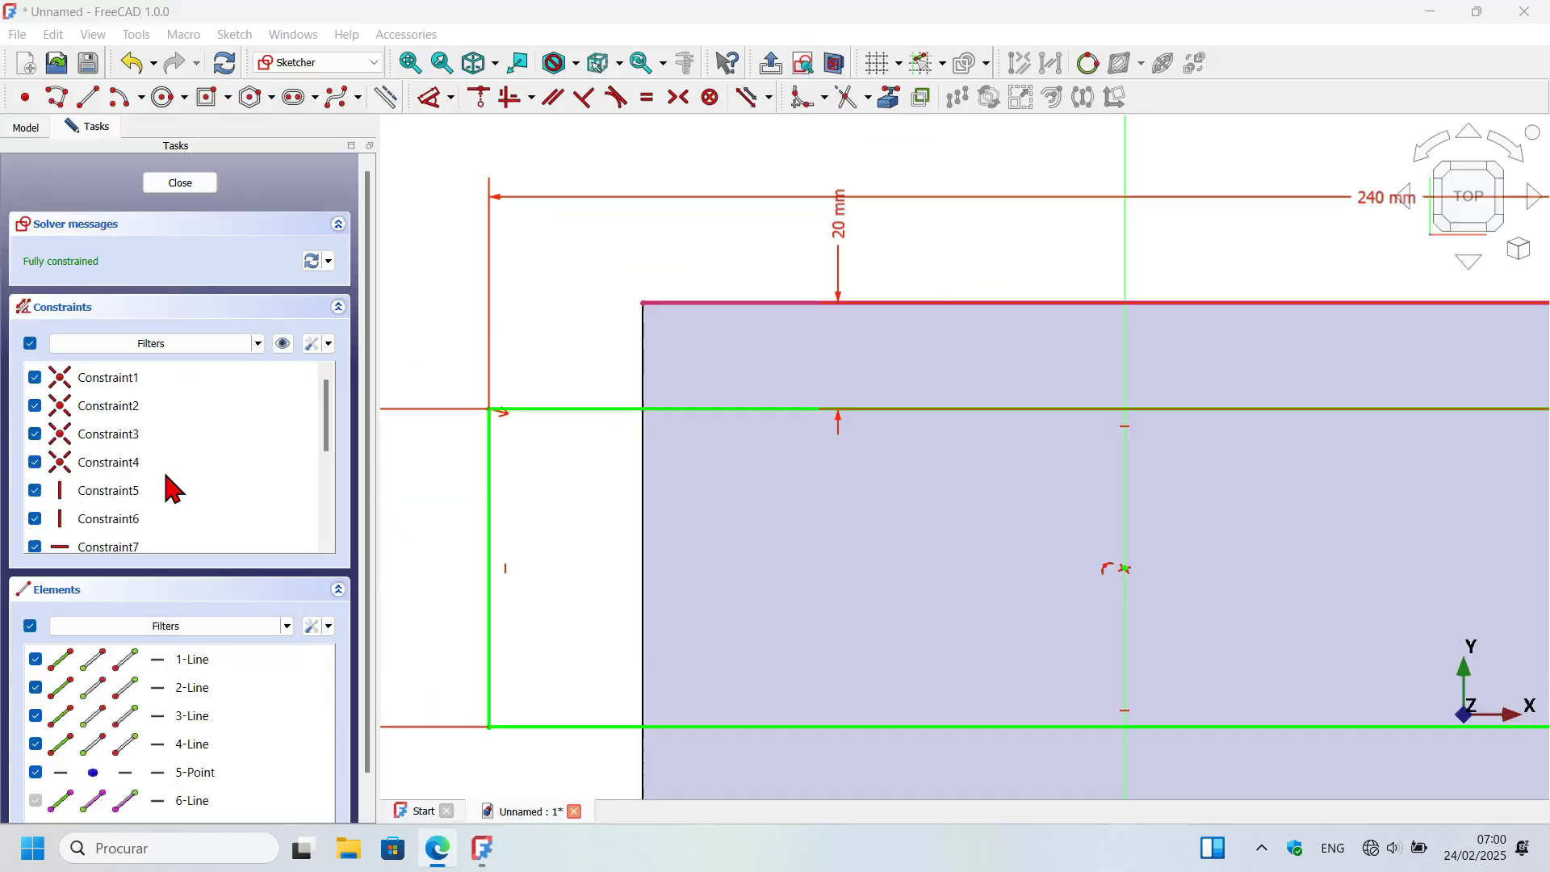